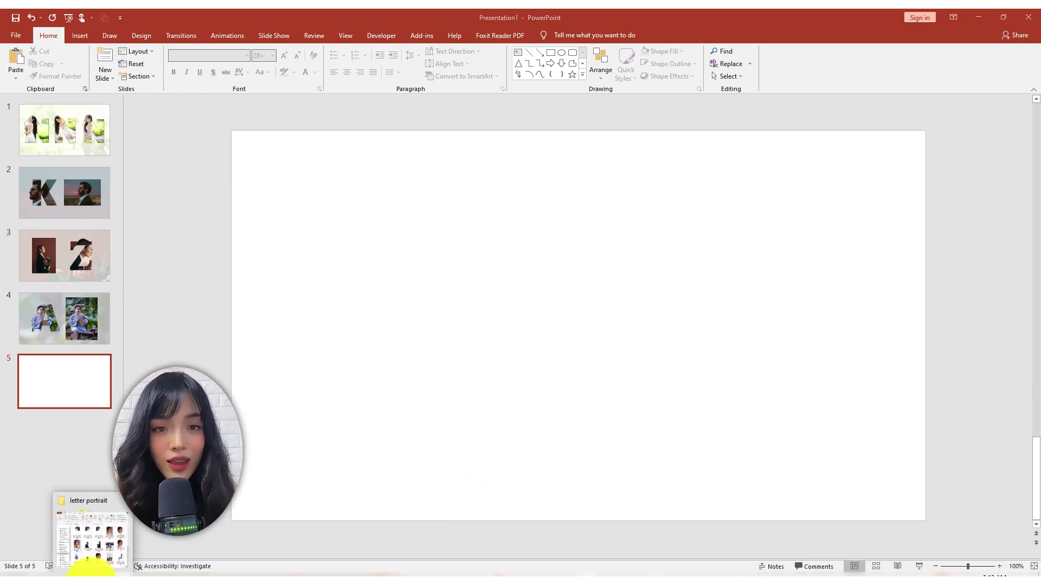
# Step: Place the woman-on-rock photo on slide 5 and add a 400-point Bodoni MT Black letter T
pyautogui.click(89, 572)
pyautogui.moveTo(918, 360); pyautogui.dragTo(504, 366)
pyautogui.click(80, 36)
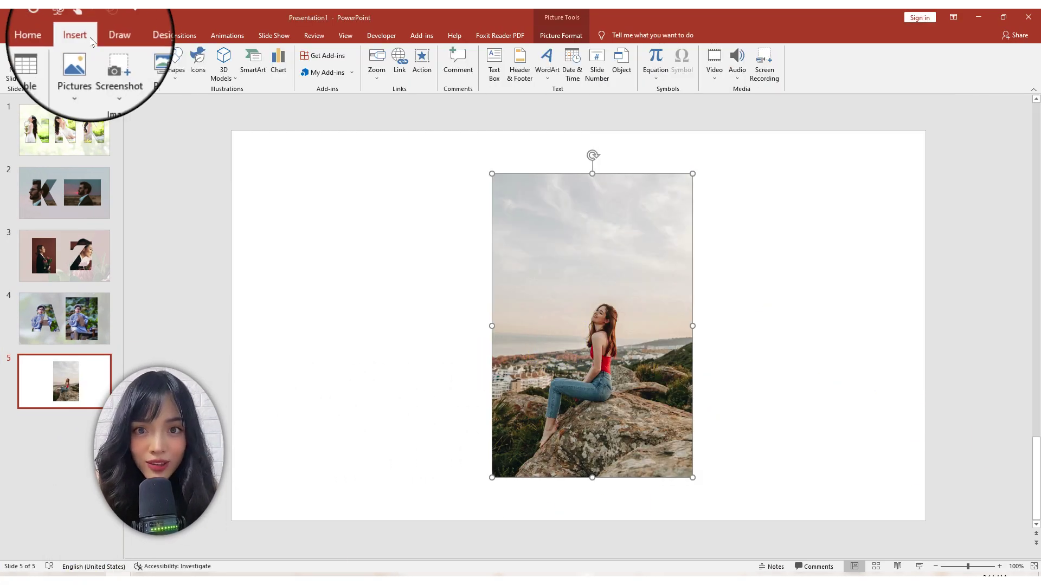
pyautogui.click(492, 70)
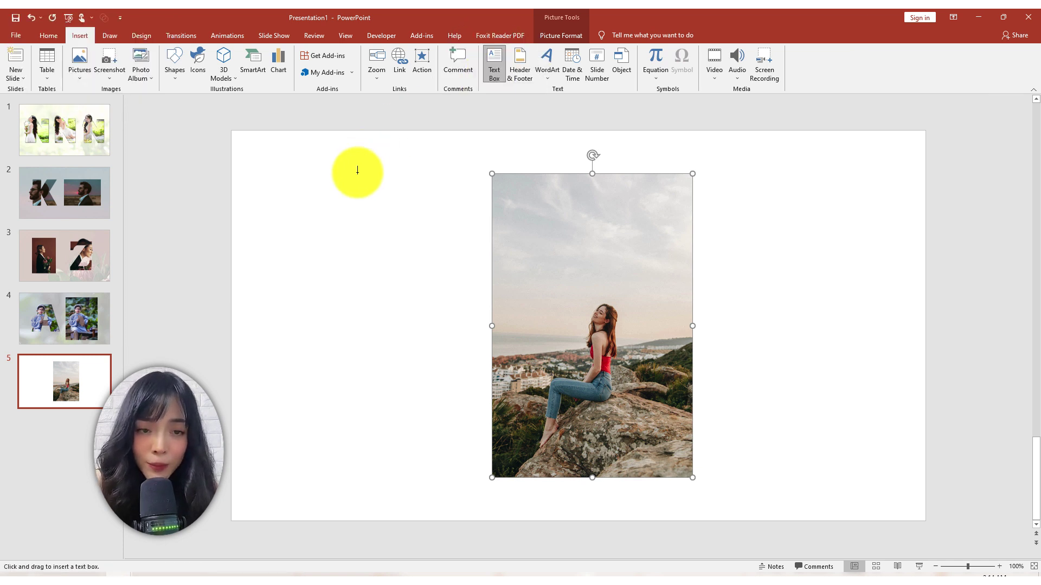
pyautogui.click(328, 191)
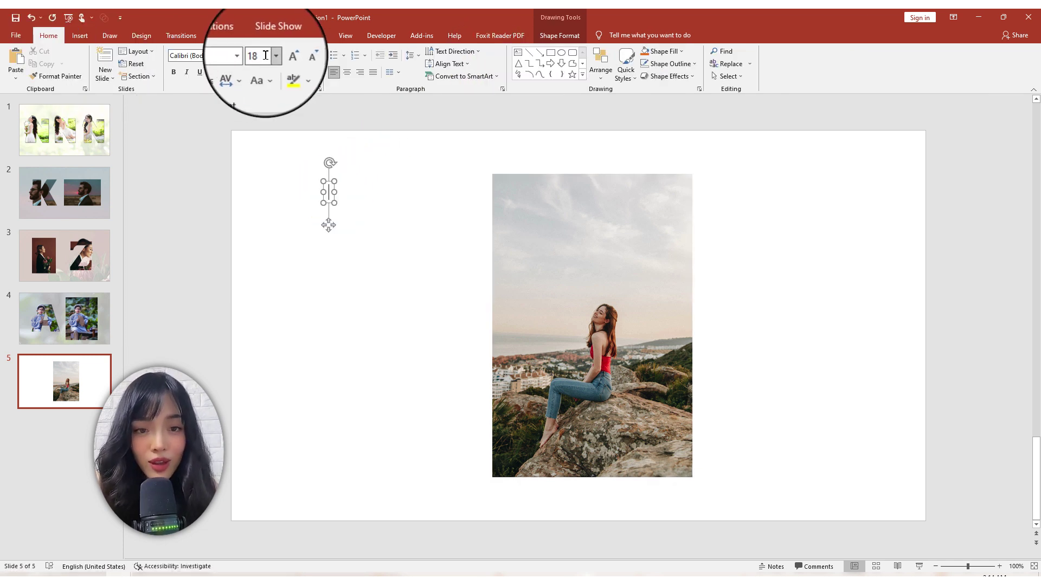
pyautogui.click(264, 55)
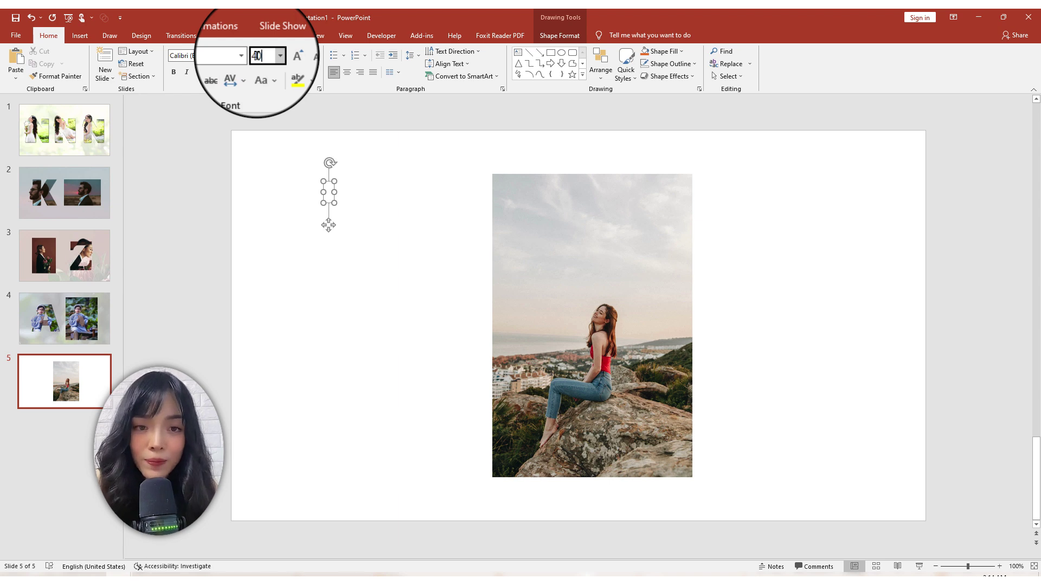
pyautogui.press('Return')
pyautogui.click(246, 56)
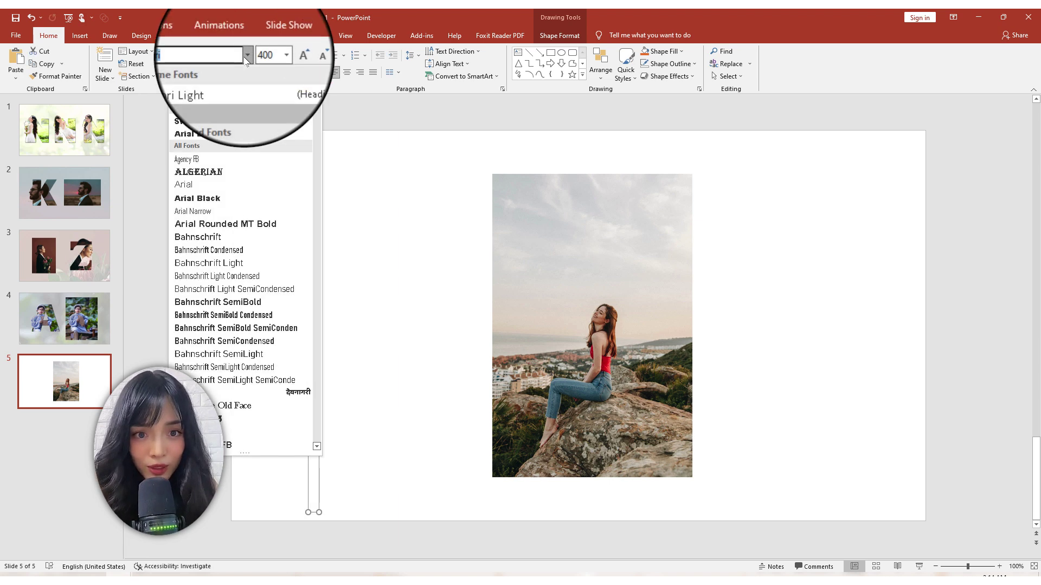
pyautogui.scroll(-2, 237, 333)
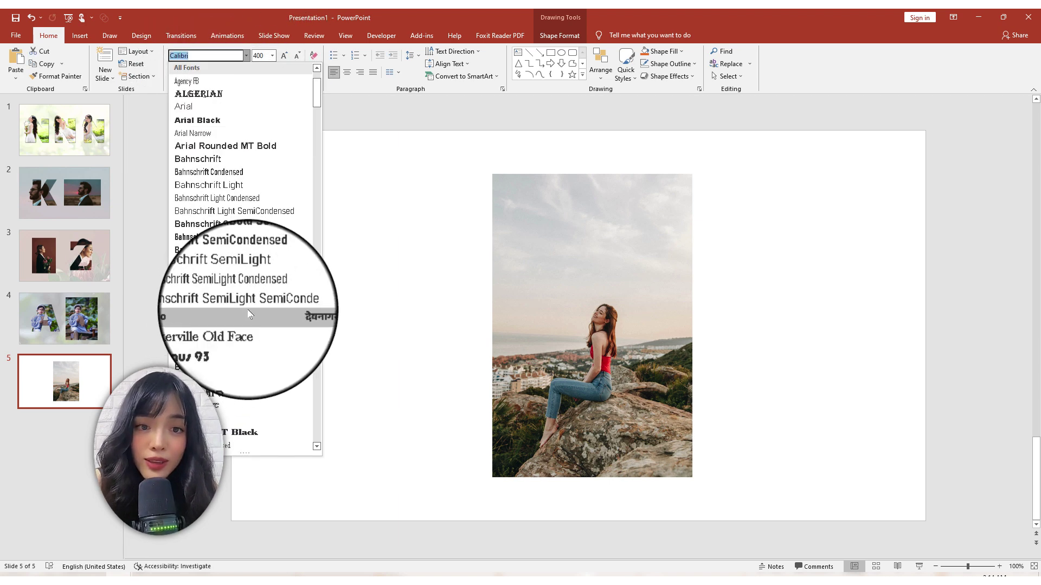
pyautogui.scroll(-4, 239, 325)
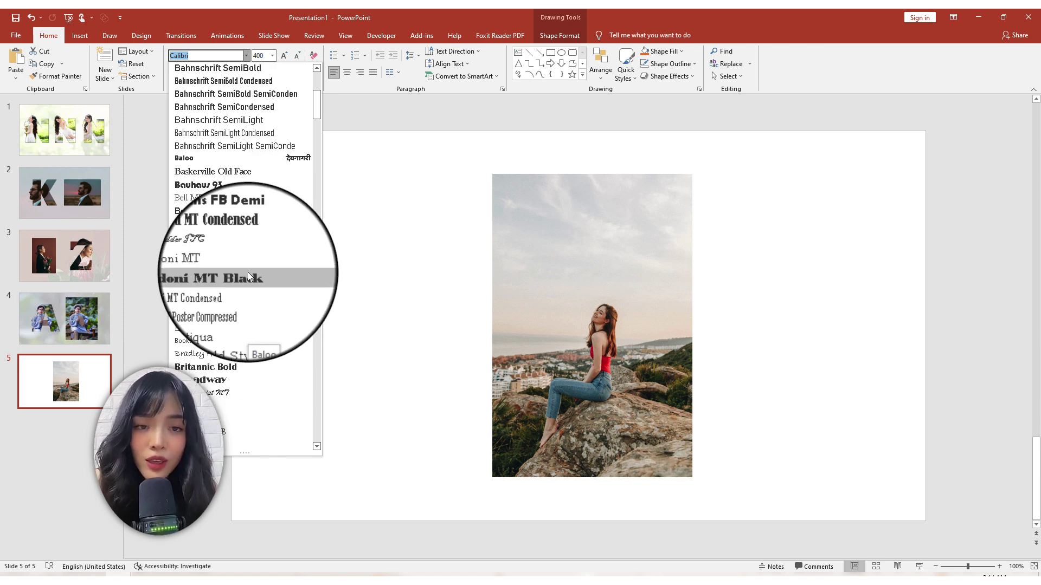
pyautogui.click(252, 273)
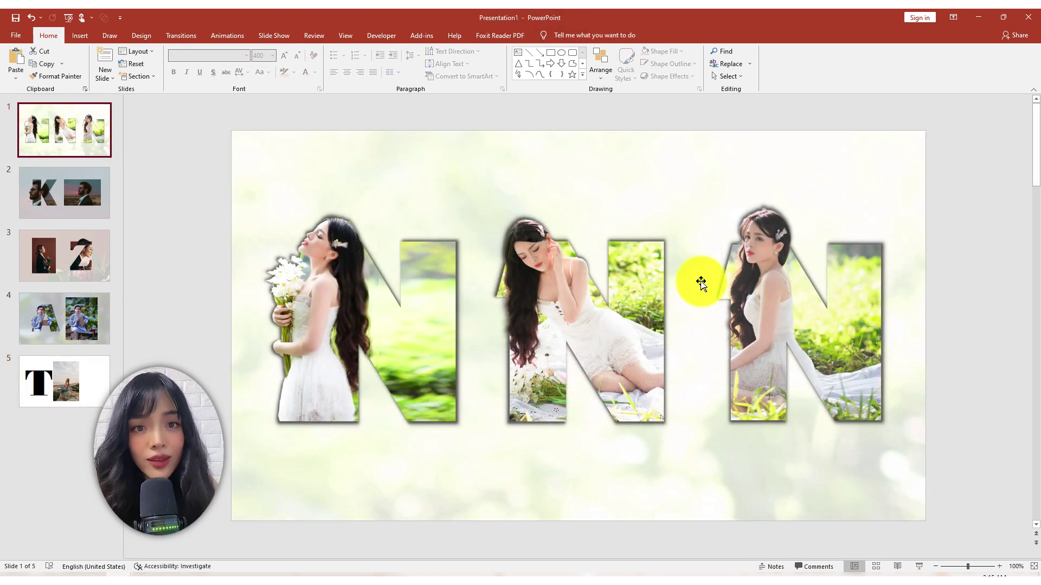
# Step: Scroll the thumbnails to view the K and Z letter example slides
pyautogui.scroll(-1, 346, 286)
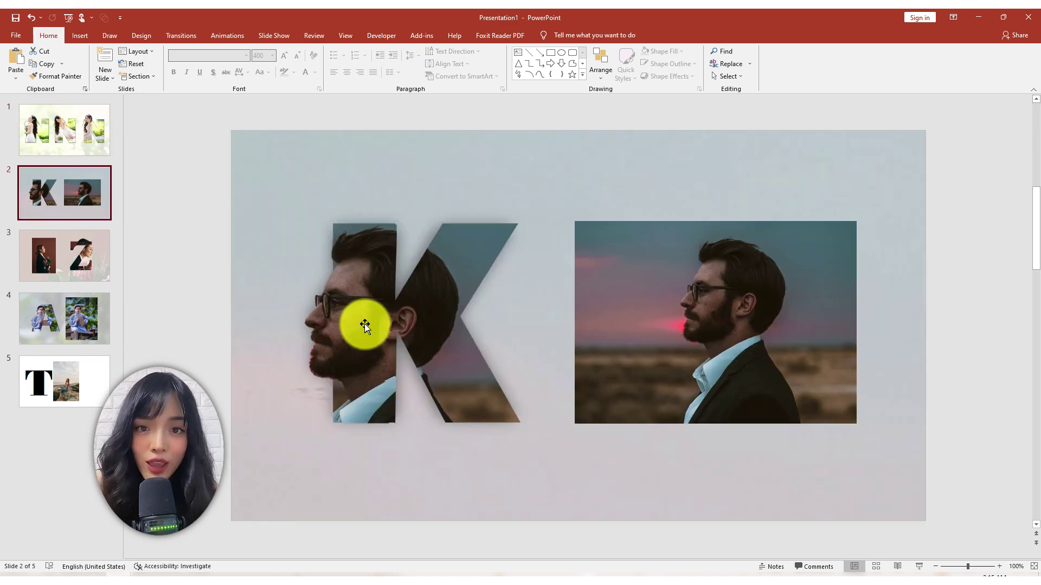
pyautogui.click(51, 264)
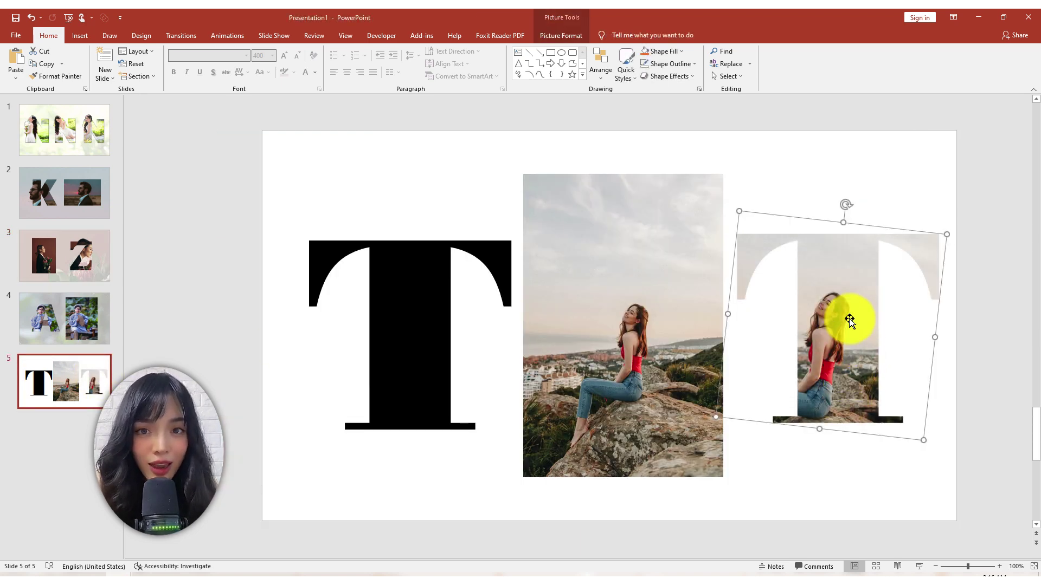
# Step: Delete the sample T picture and raise the letter T's text fill transparency to about 54%
pyautogui.press('Delete')
pyautogui.click(401, 418)
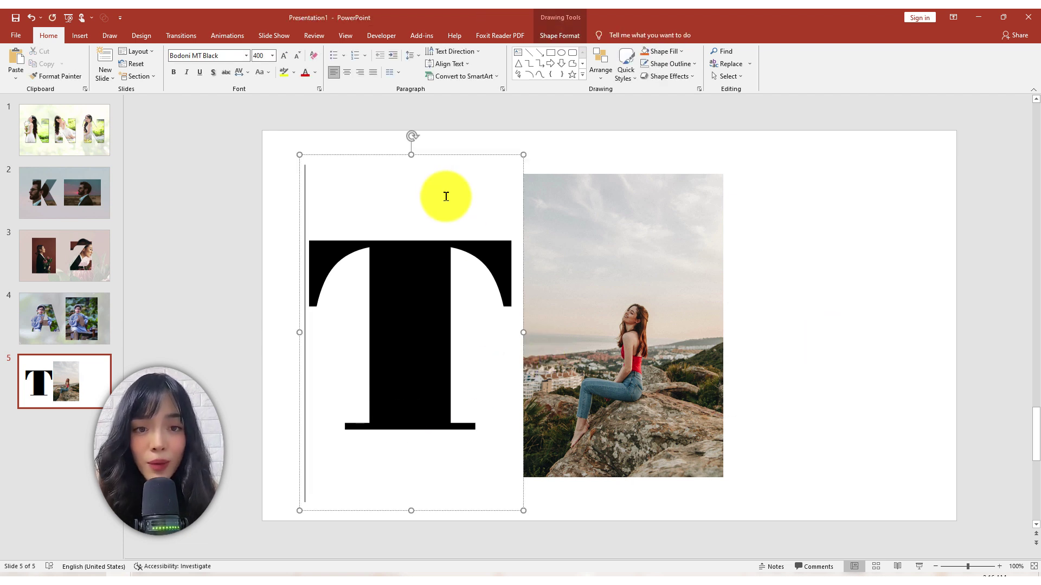
pyautogui.rightClick(403, 154)
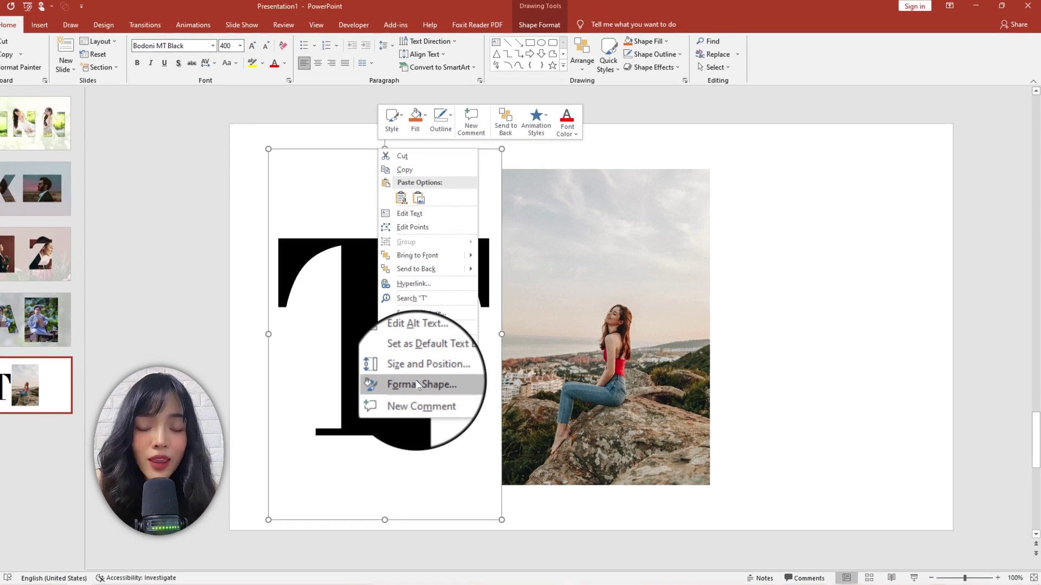
pyautogui.click(443, 379)
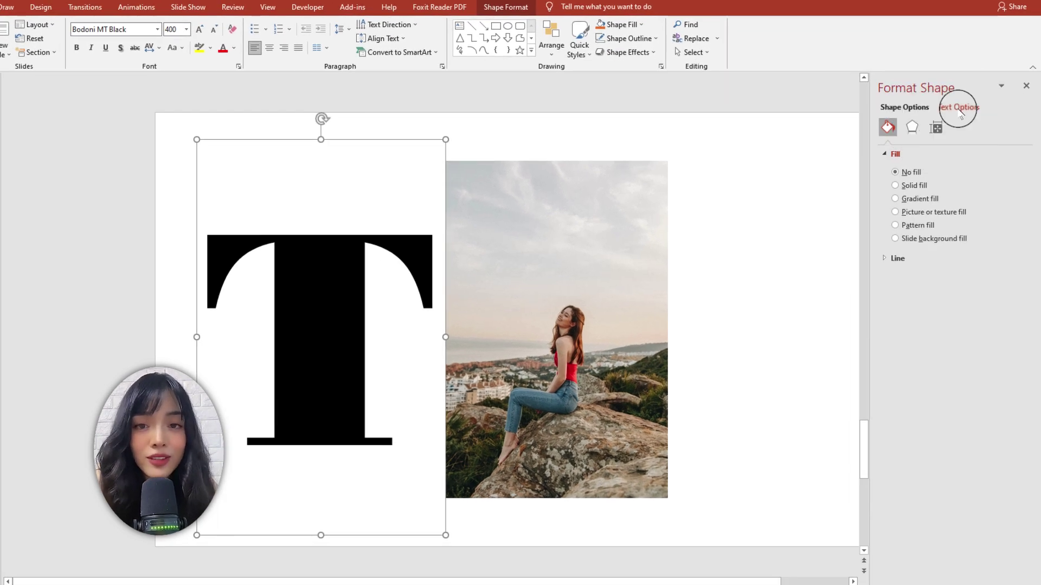
pyautogui.click(960, 107)
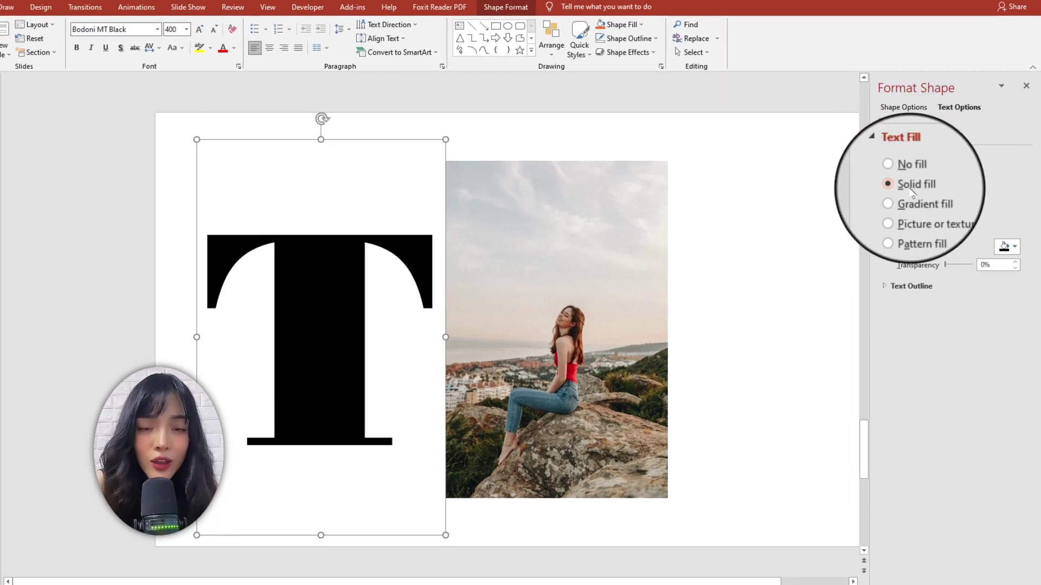
pyautogui.moveTo(945, 265); pyautogui.dragTo(962, 266)
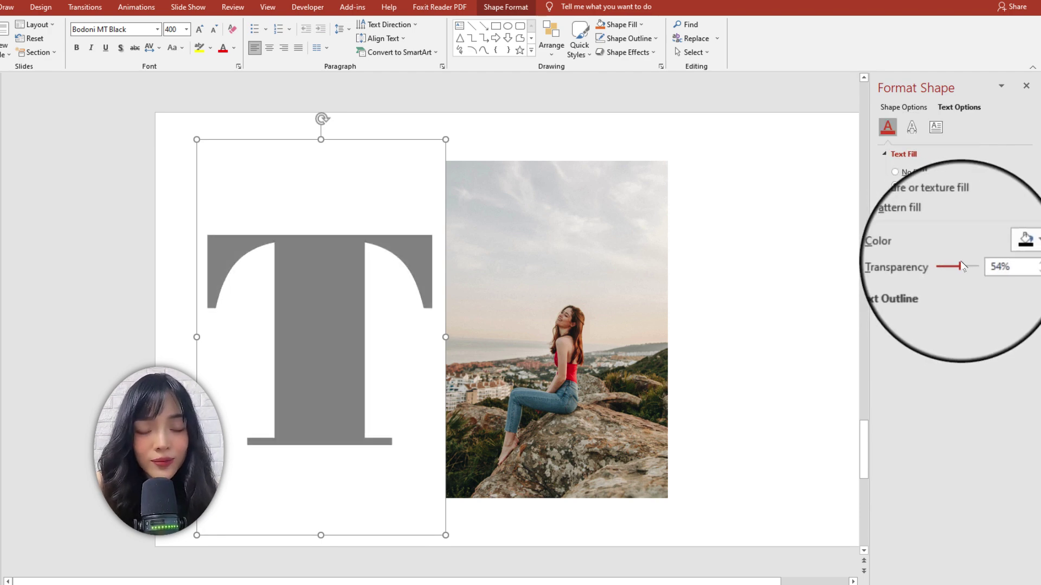
pyautogui.click(1026, 85)
# Step: Move the grey T onto the photo, then enlarge and tilt the photo to cover it
pyautogui.moveTo(407, 536); pyautogui.dragTo(577, 529)
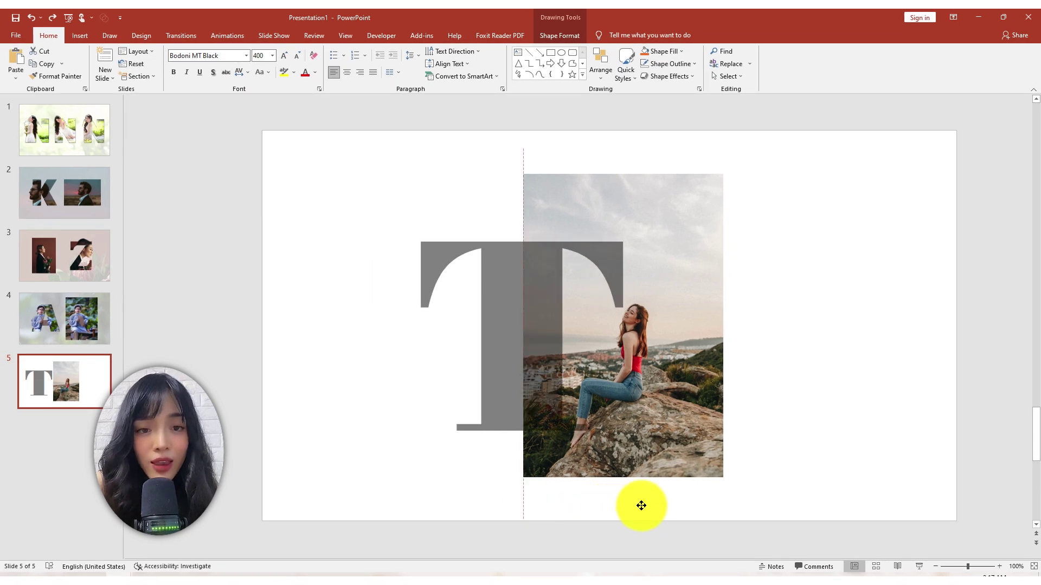
pyautogui.moveTo(642, 506); pyautogui.dragTo(706, 509)
pyautogui.click(655, 481)
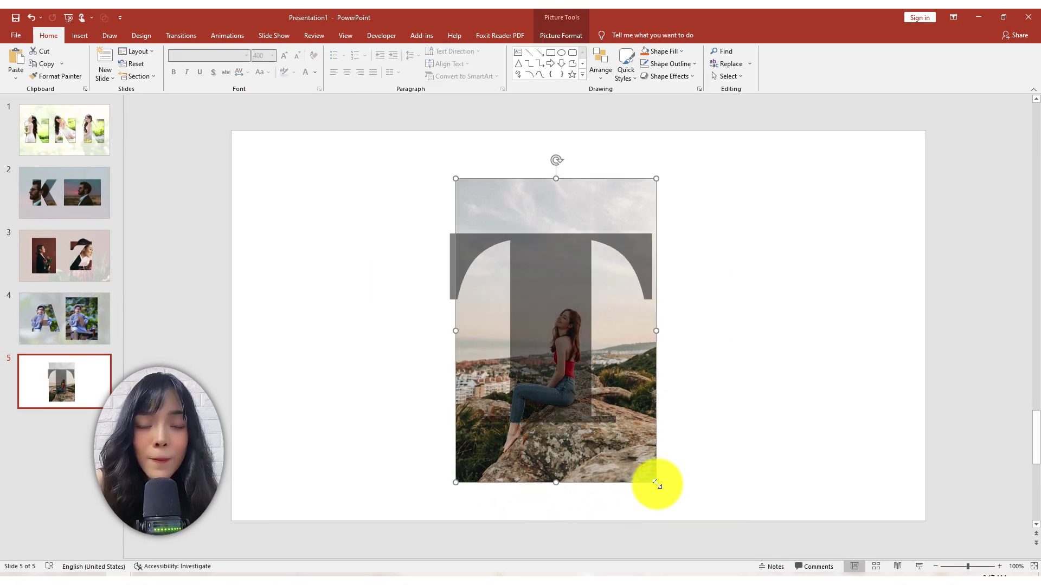
pyautogui.moveTo(656, 484)
pyautogui.mouseDown()
pyautogui.moveTo(680, 496)
pyautogui.moveTo(650, 481)
pyautogui.mouseUp()
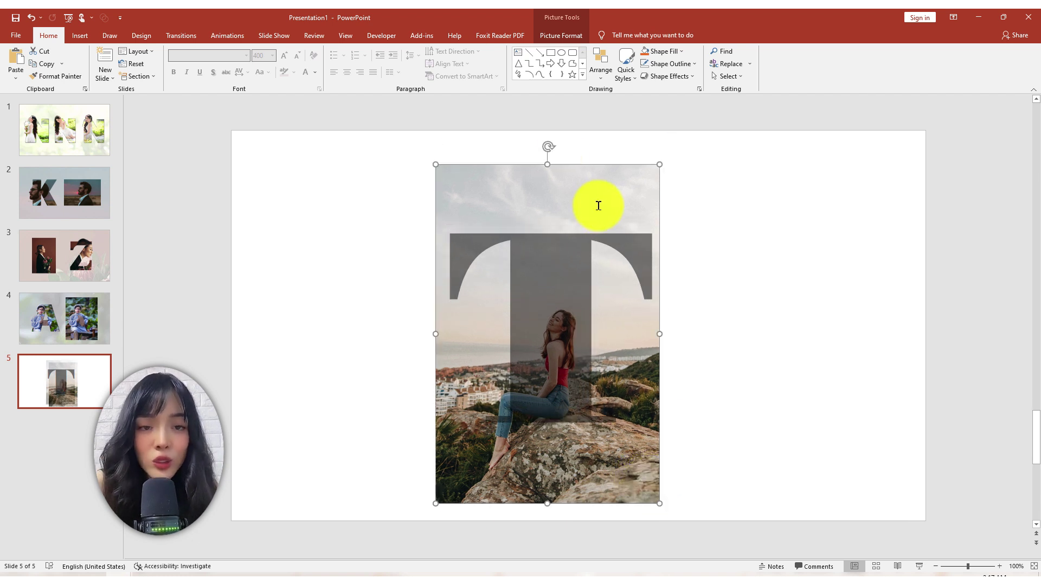
pyautogui.moveTo(551, 145); pyautogui.dragTo(583, 163)
pyautogui.moveTo(615, 502); pyautogui.dragTo(611, 511)
pyautogui.moveTo(567, 147); pyautogui.dragTo(561, 145)
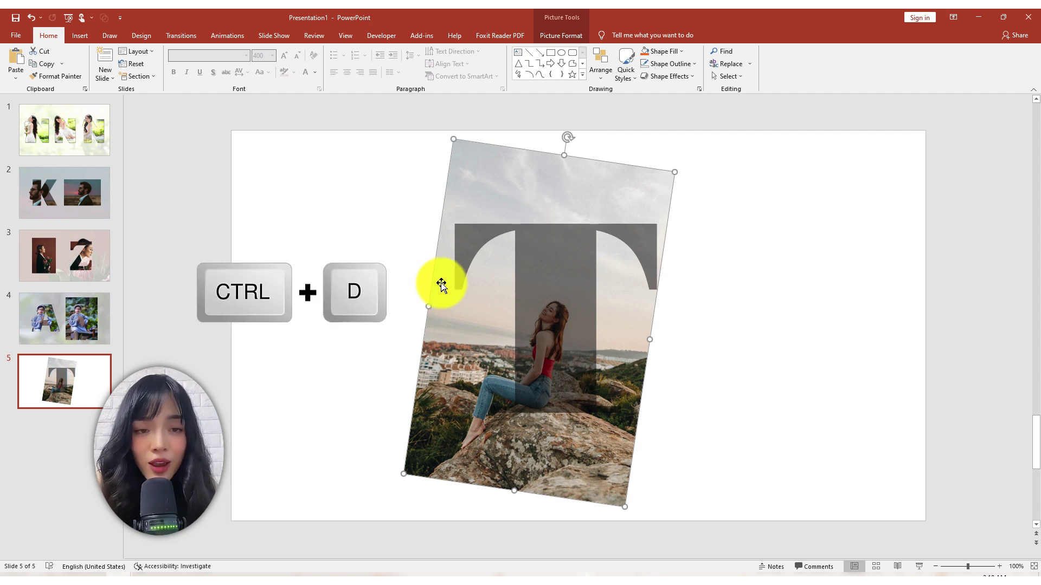
# Step: Duplicate the tilted photo to the slide's right, then select the original photo with the T
pyautogui.hotkey('ctrl', 'd')
pyautogui.moveTo(539, 325); pyautogui.dragTo(855, 336)
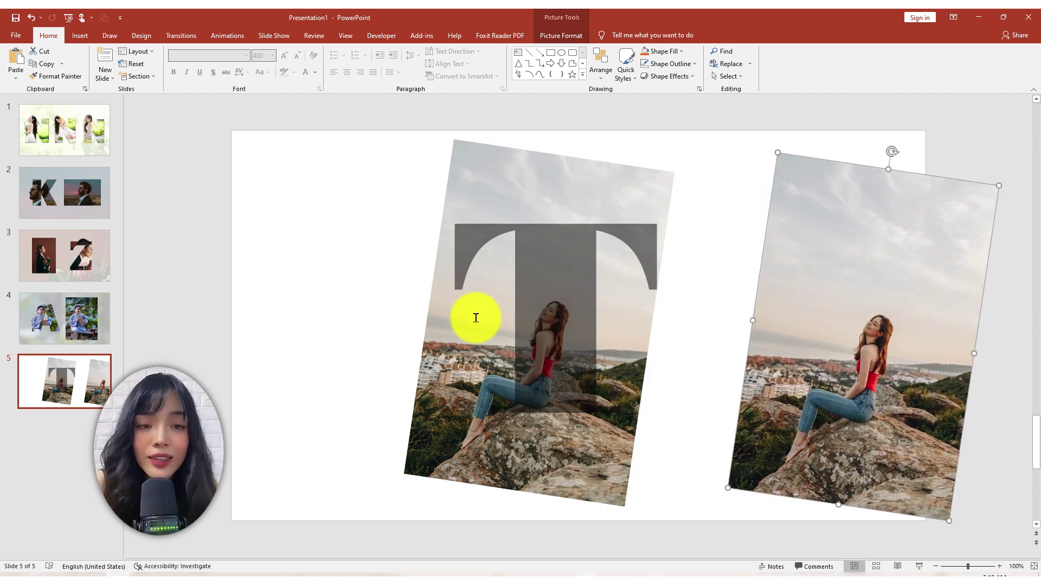
pyautogui.click(422, 384)
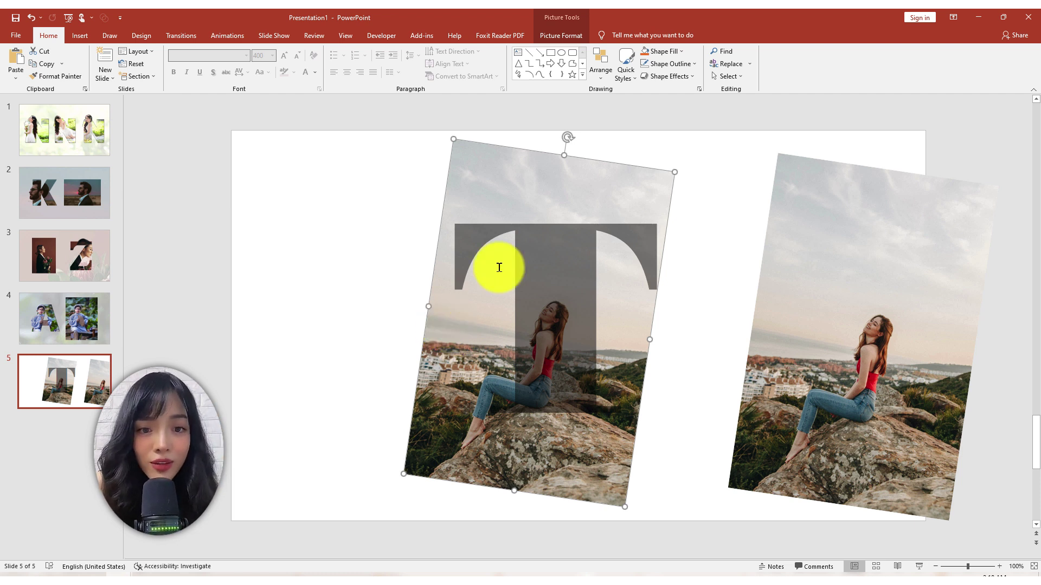
pyautogui.keyDown('shift'); pyautogui.click(474, 238); pyautogui.keyUp('shift')
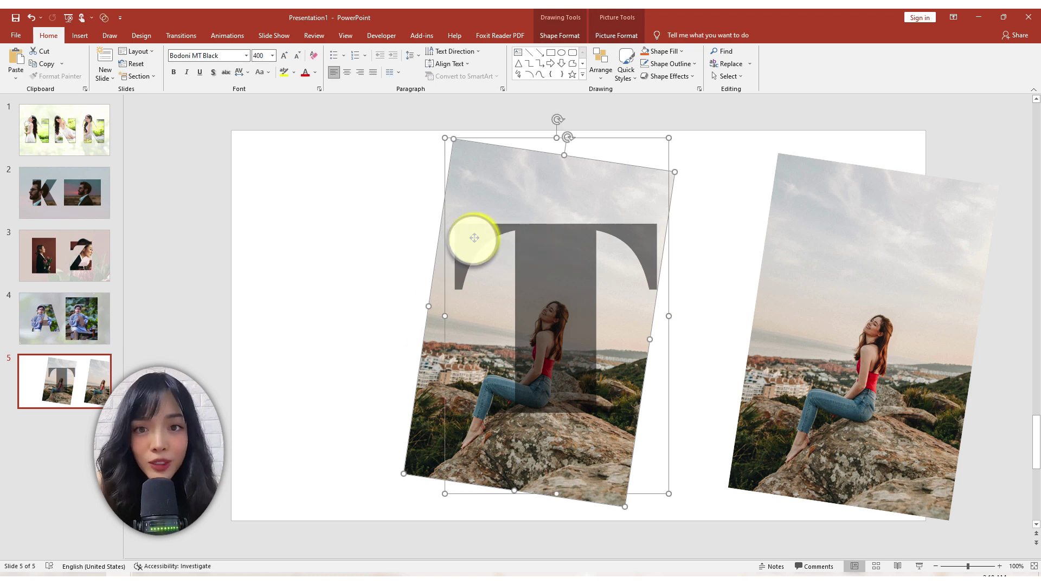
# Step: Intersect the photo with the letter T to clip it into a T shape
pyautogui.click(559, 35)
pyautogui.click(103, 77)
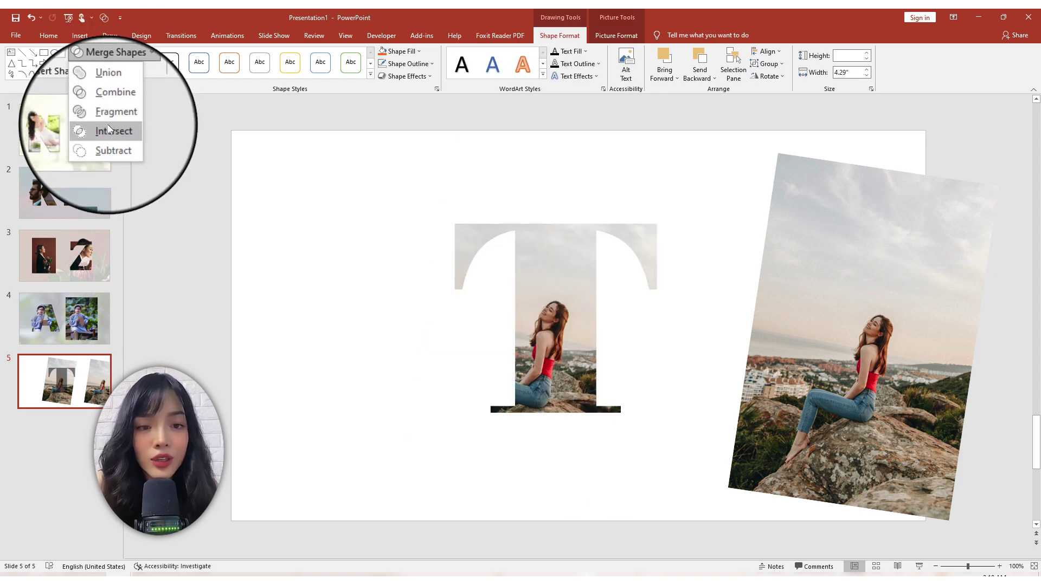
pyautogui.click(109, 130)
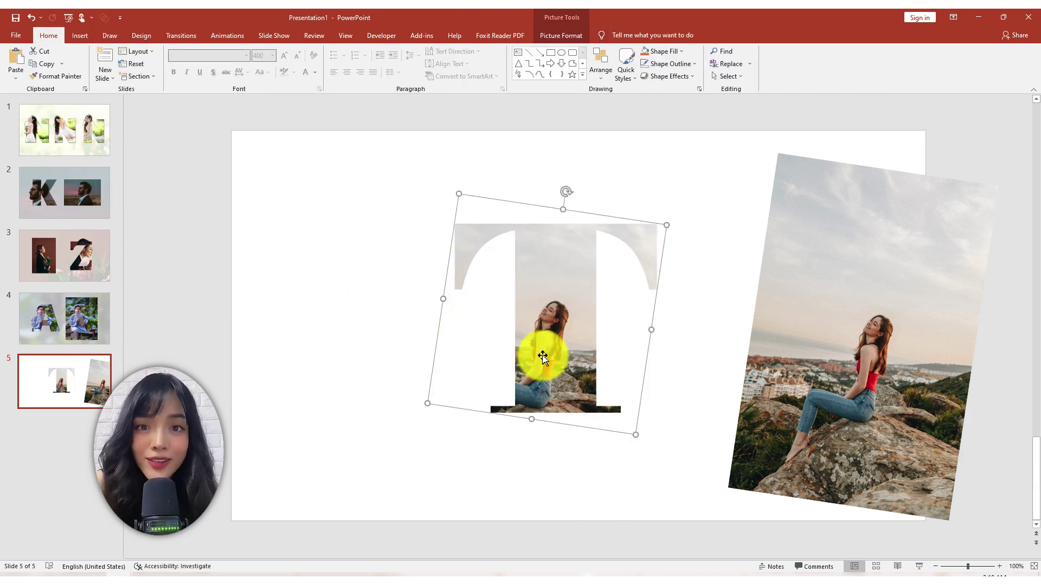
pyautogui.hotkey('ctrl', 'z')
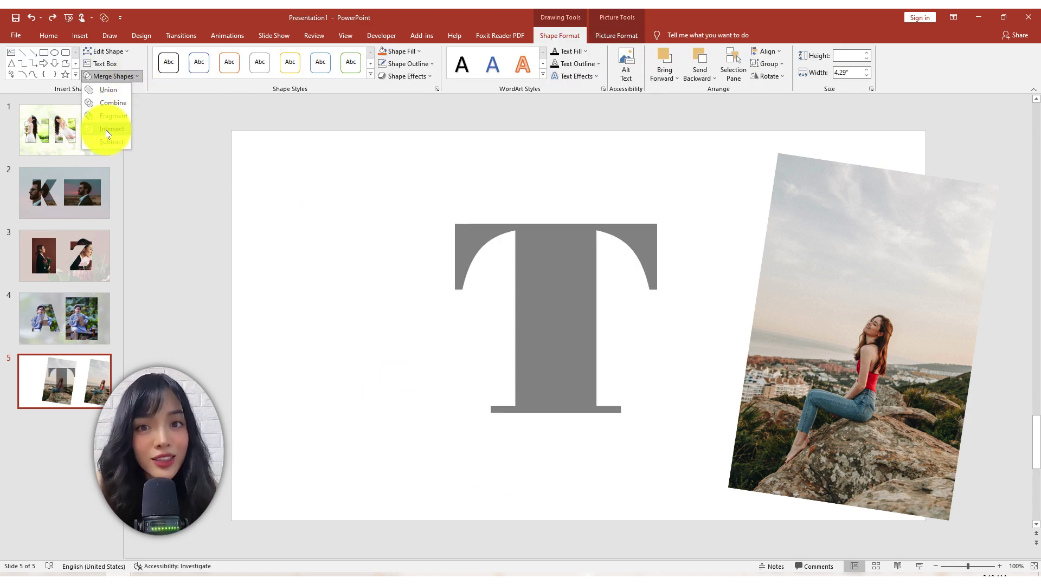
pyautogui.click(108, 133)
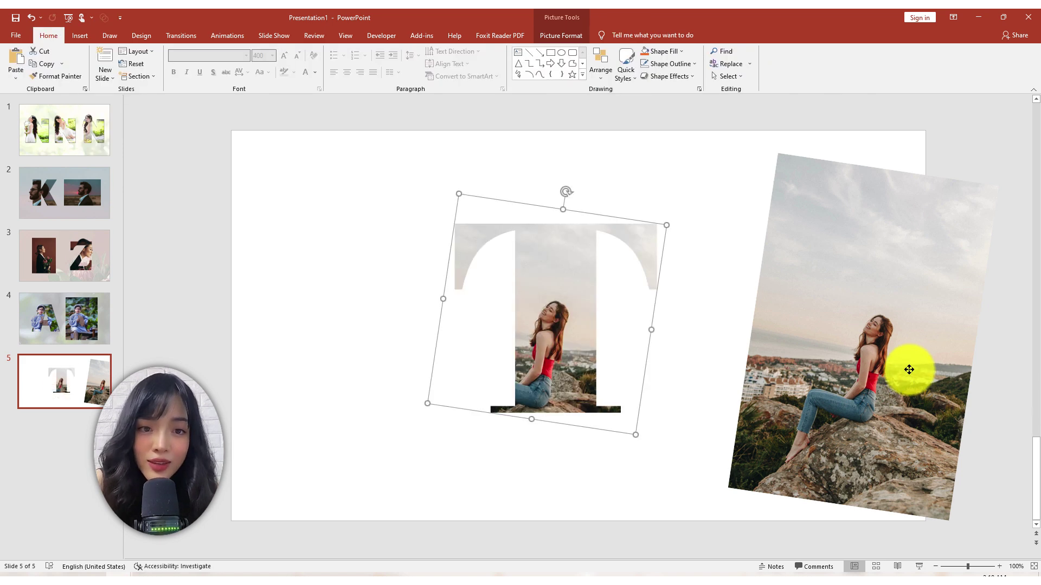
# Step: Move the duplicate photo left so it overlaps the T
pyautogui.click(853, 270)
pyautogui.moveTo(852, 270); pyautogui.dragTo(344, 269)
pyautogui.click(564, 37)
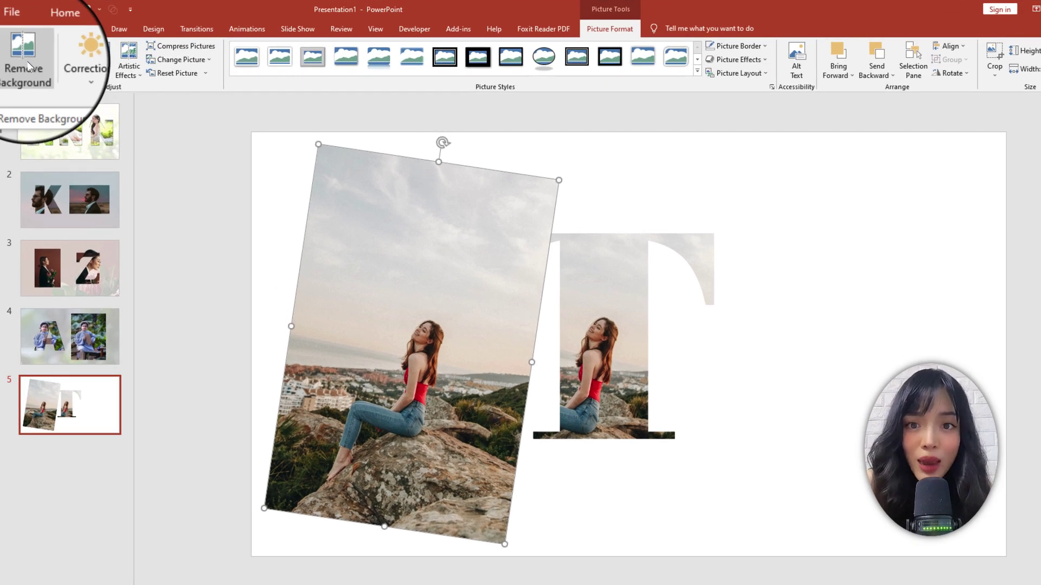
# Step: Remove the duplicate photo's background, marking the rocks and ground around the woman for removal
pyautogui.click(28, 66)
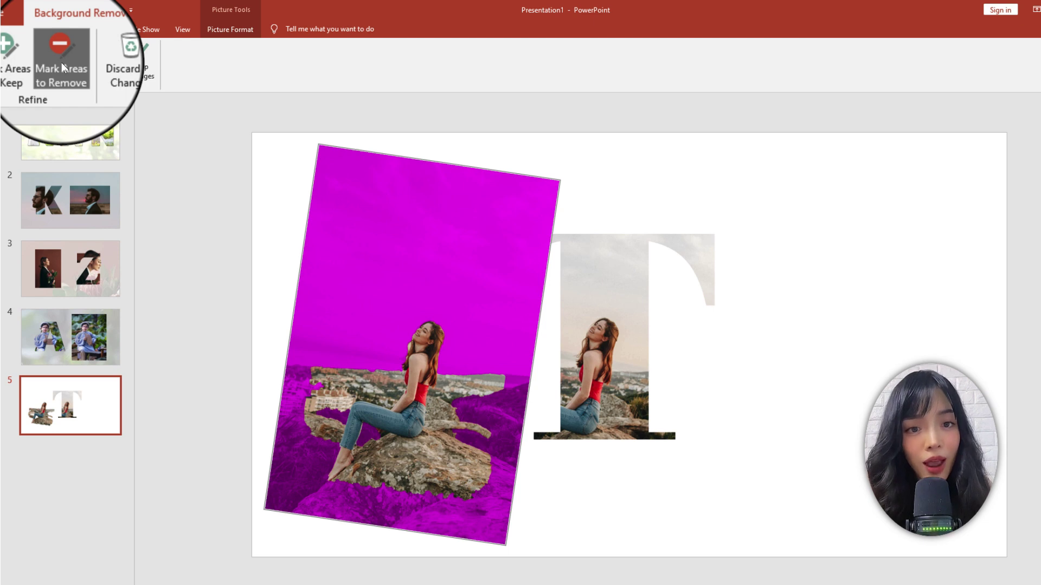
pyautogui.click(61, 63)
pyautogui.click(418, 425)
pyautogui.click(337, 378)
pyautogui.click(429, 464)
pyautogui.moveTo(462, 464); pyautogui.dragTo(402, 495)
pyautogui.click(378, 477)
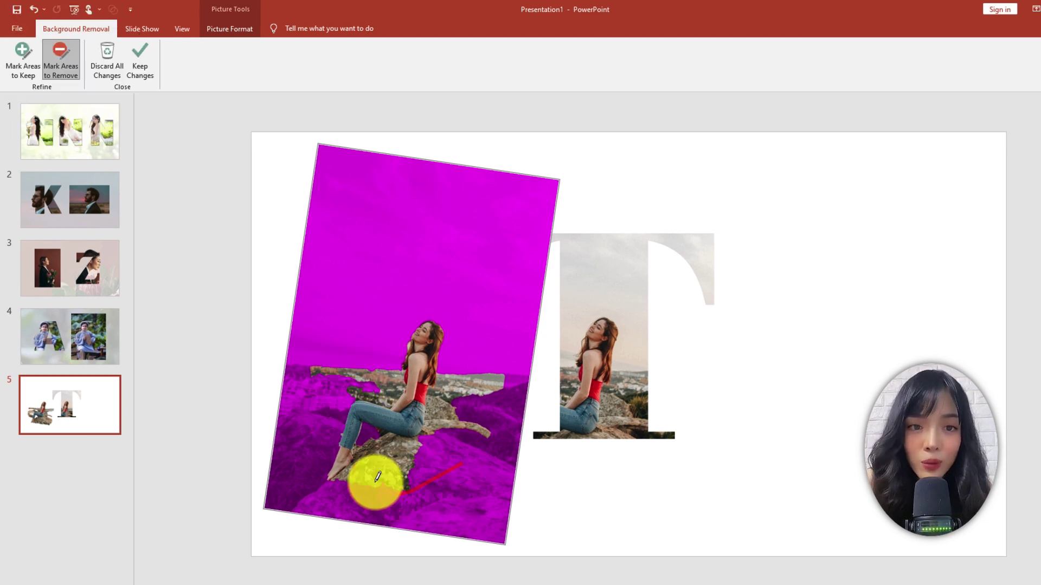
pyautogui.click(446, 413)
pyautogui.click(488, 372)
pyautogui.click(372, 372)
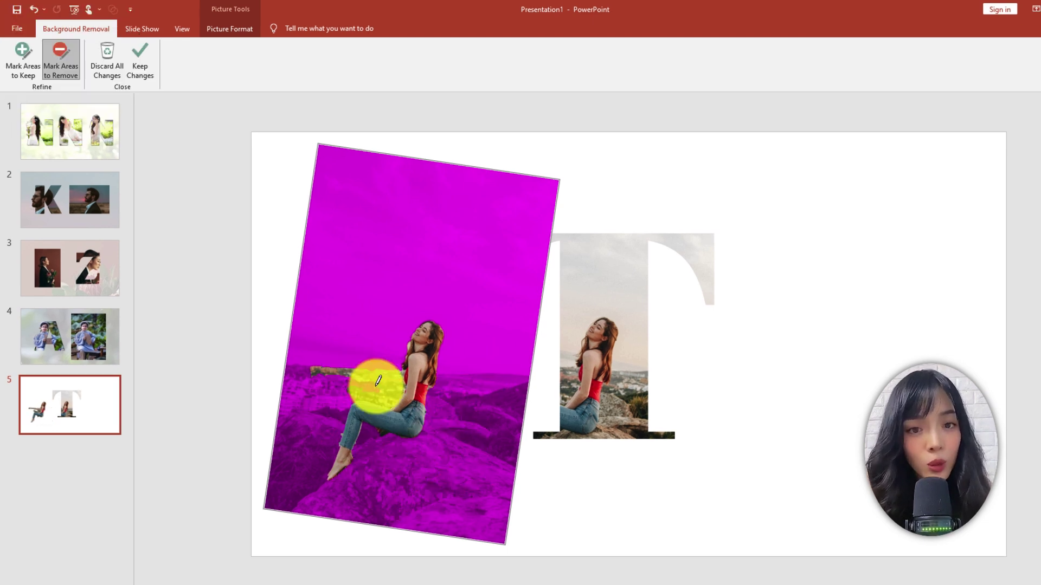
pyautogui.click(26, 64)
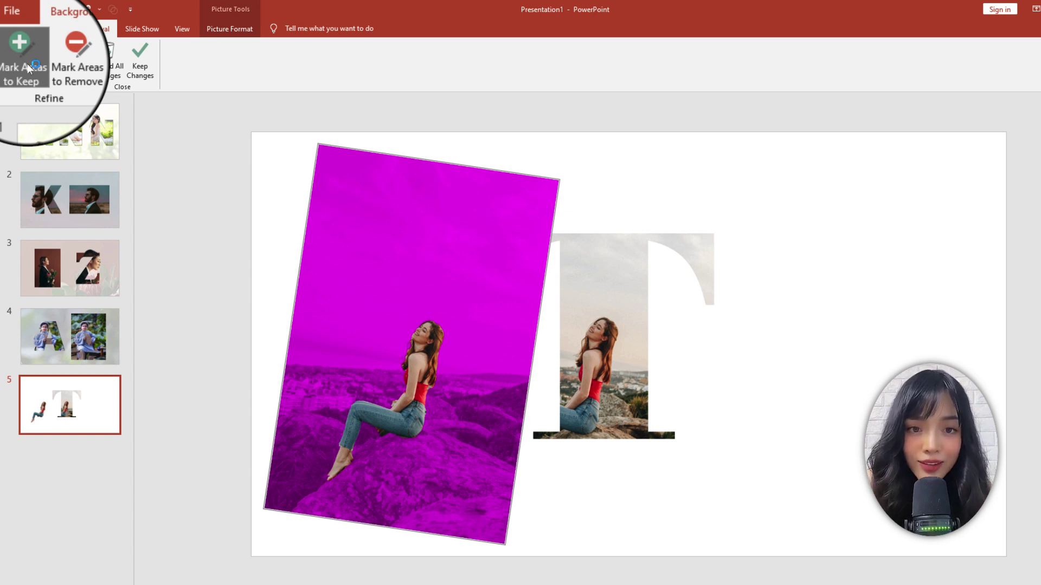
pyautogui.click(139, 68)
pyautogui.click(412, 407)
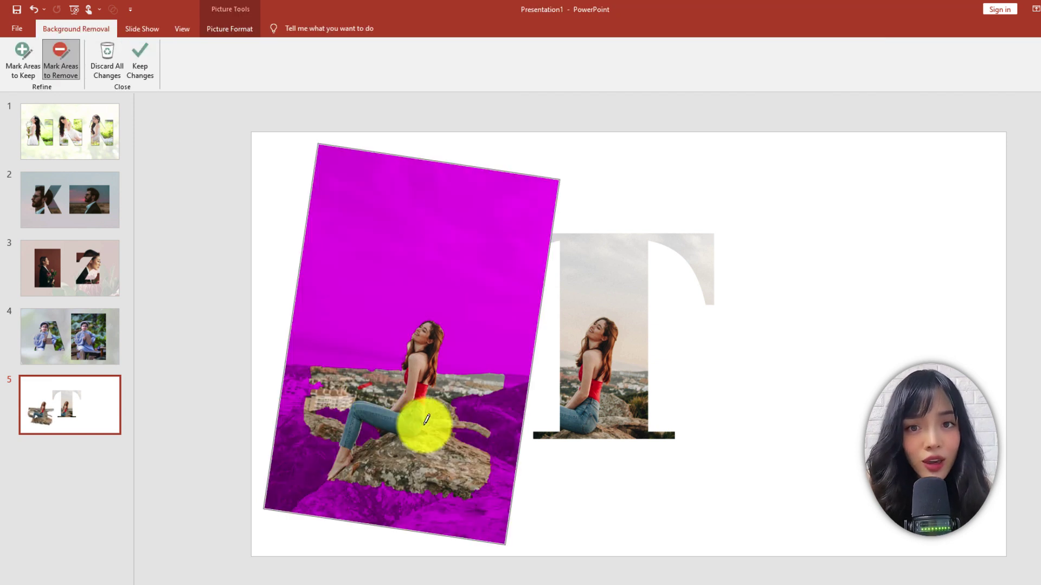
pyautogui.moveTo(462, 464)
pyautogui.mouseDown()
pyautogui.moveTo(378, 480)
pyautogui.moveTo(488, 374)
pyautogui.moveTo(372, 379)
pyautogui.mouseUp()
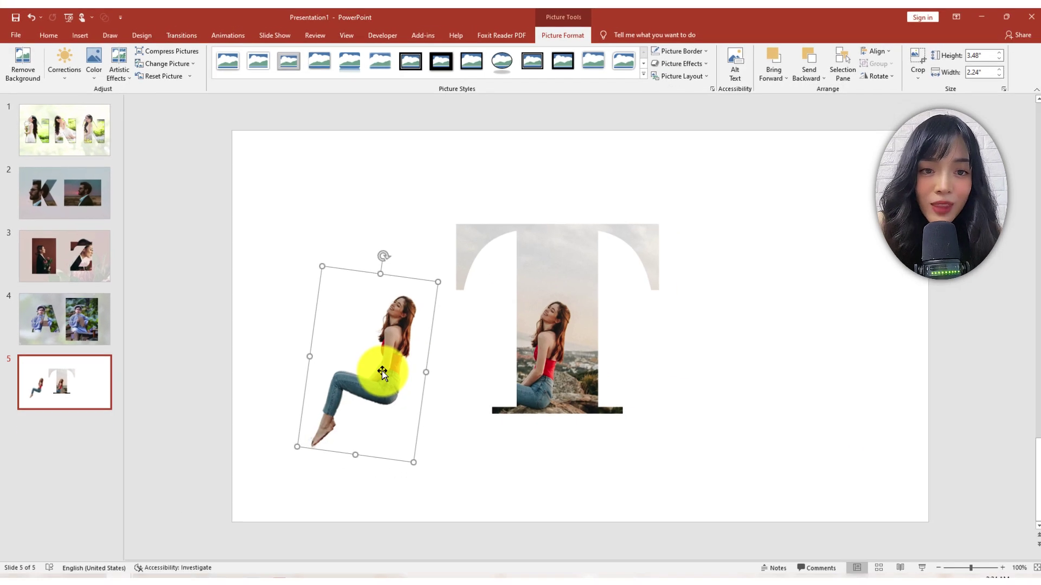
# Step: Seat the cut-out woman on the T's base, then go to slide 6
pyautogui.moveTo(379, 367); pyautogui.dragTo(534, 376)
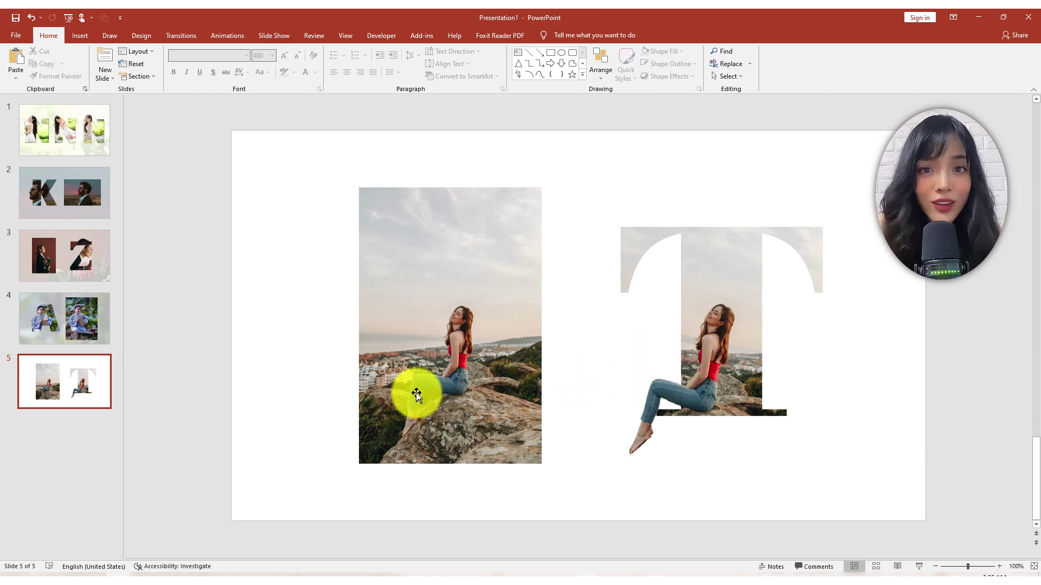
pyautogui.click(81, 128)
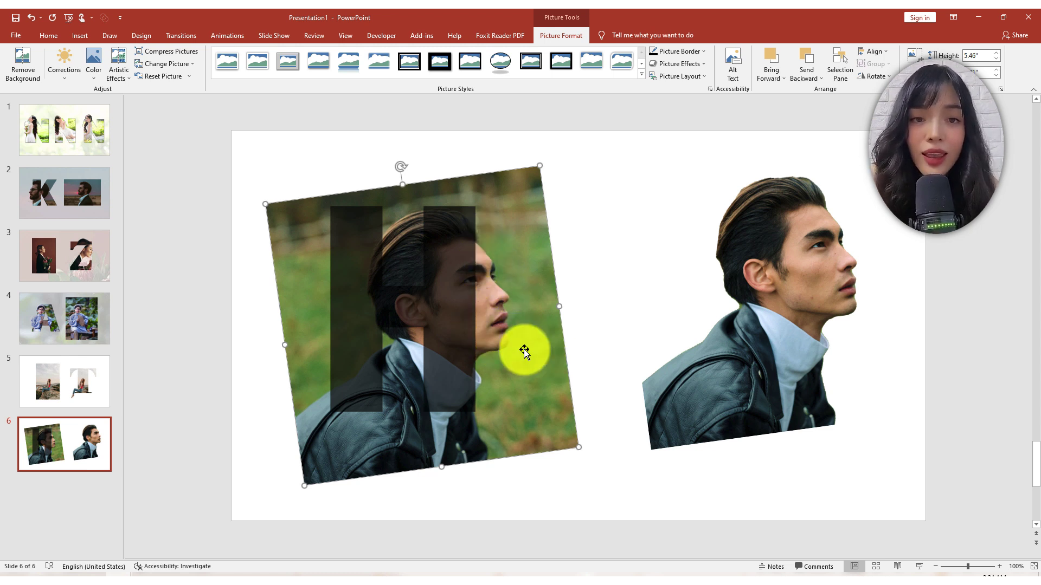
# Step: Intersect the man's photo with the letter H to clip the photo into the H
pyautogui.click(445, 314)
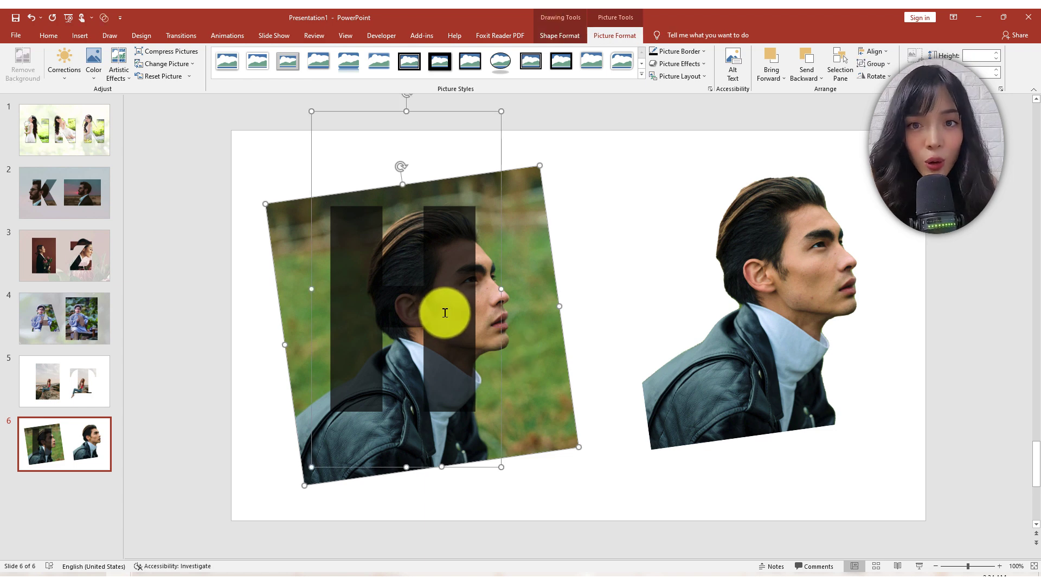
pyautogui.click(561, 37)
pyautogui.click(106, 76)
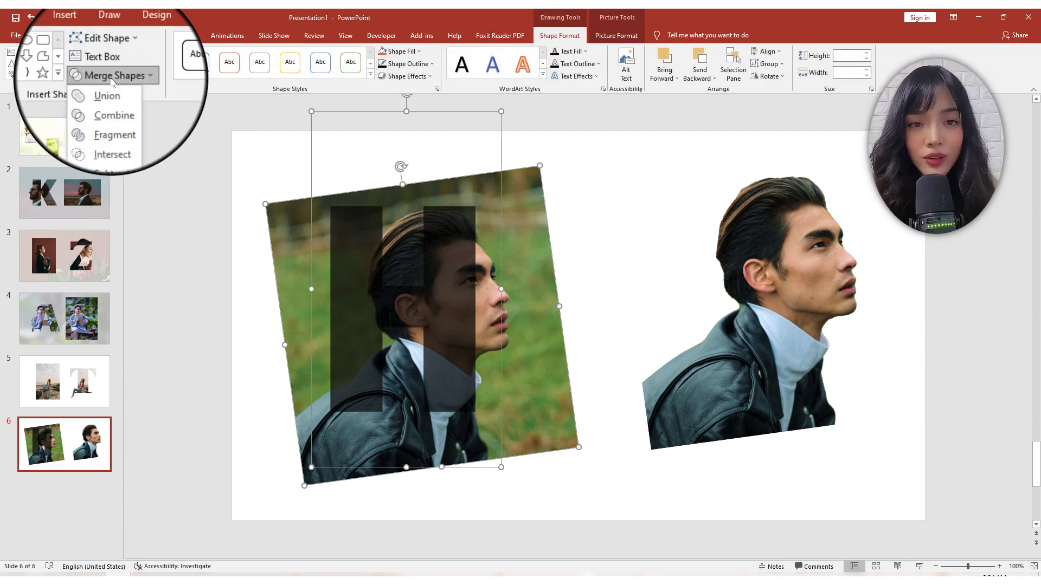
pyautogui.click(114, 116)
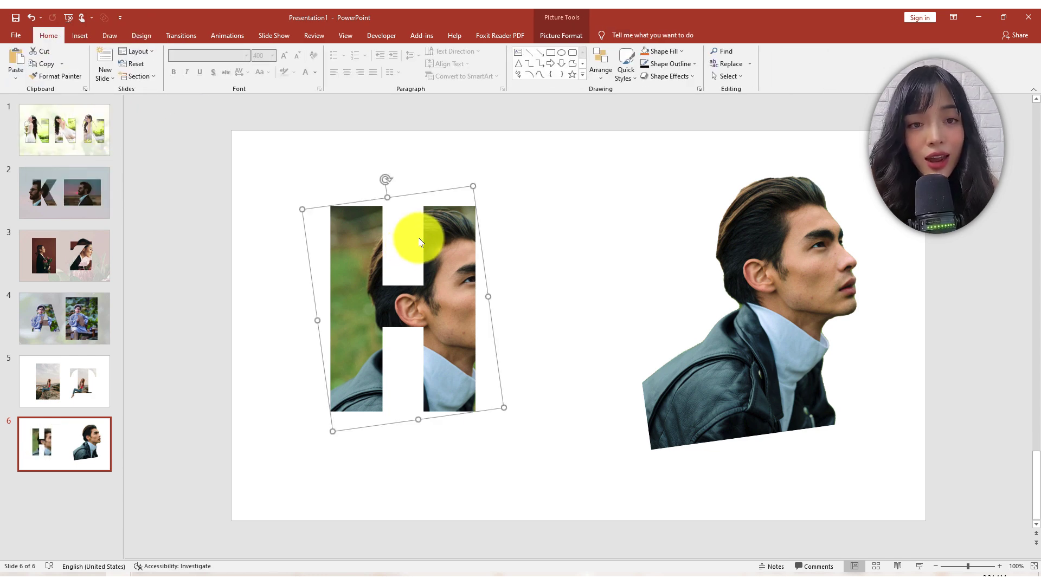
# Step: Give the H picture a white outline and overlap the cut-out man onto it
pyautogui.click(561, 35)
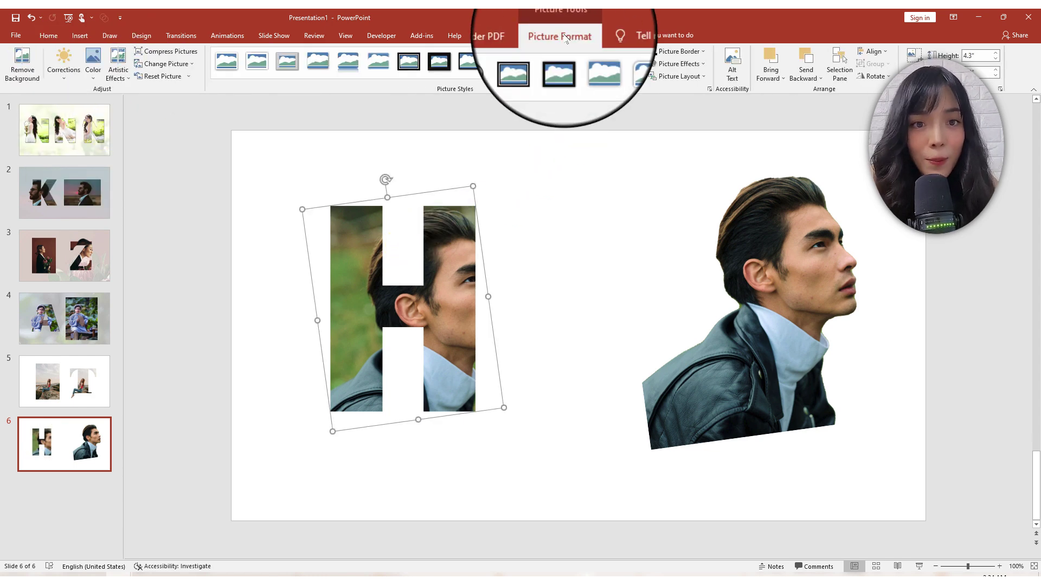
pyautogui.click(679, 51)
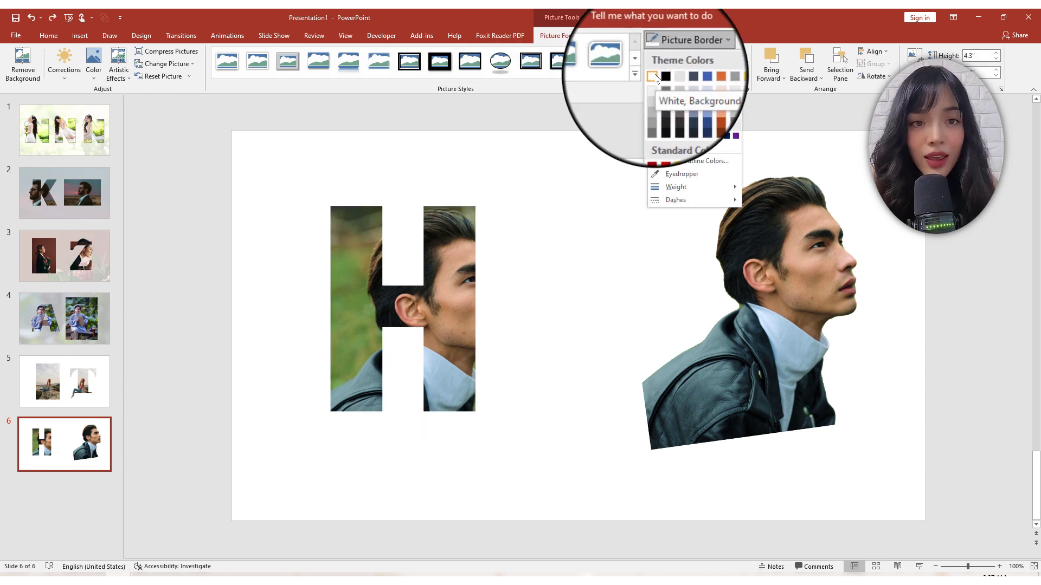
pyautogui.click(652, 76)
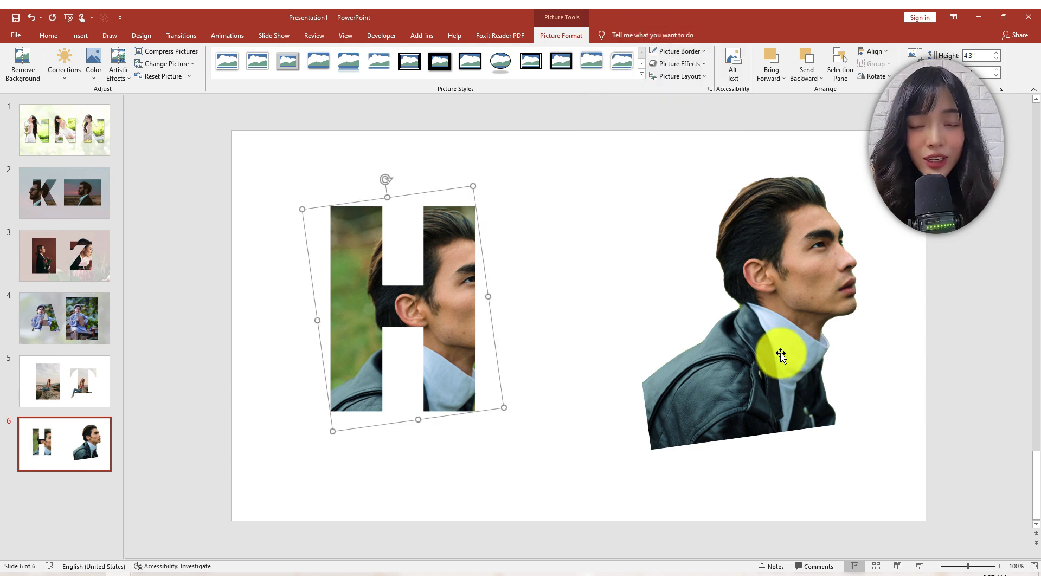
pyautogui.moveTo(776, 351); pyautogui.dragTo(568, 364)
pyautogui.moveTo(379, 320); pyautogui.dragTo(509, 318)
# Step: Send the man's cut-out behind the H and nudge it into alignment
pyautogui.rightClick(515, 432)
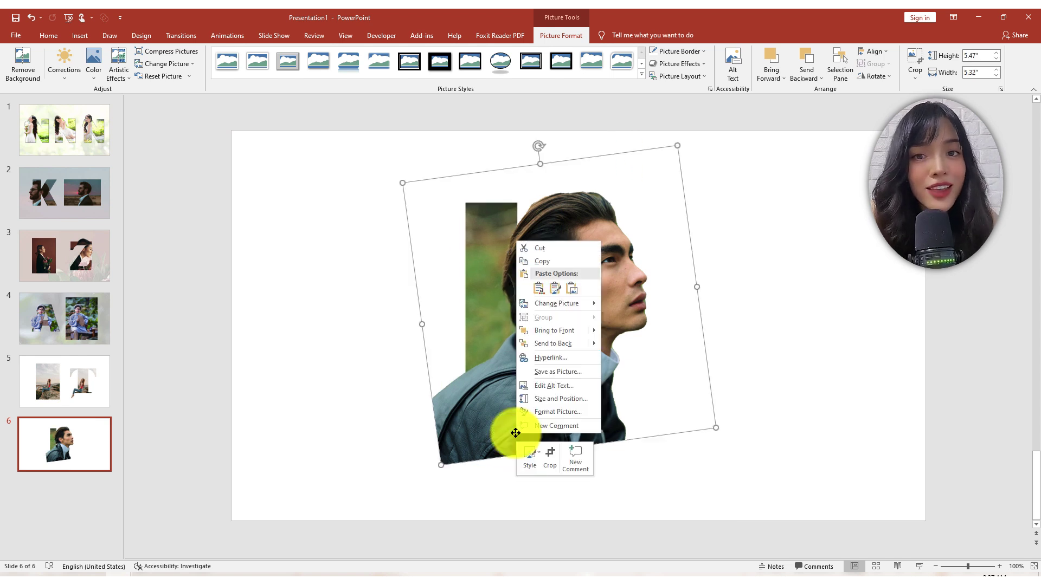
pyautogui.click(553, 344)
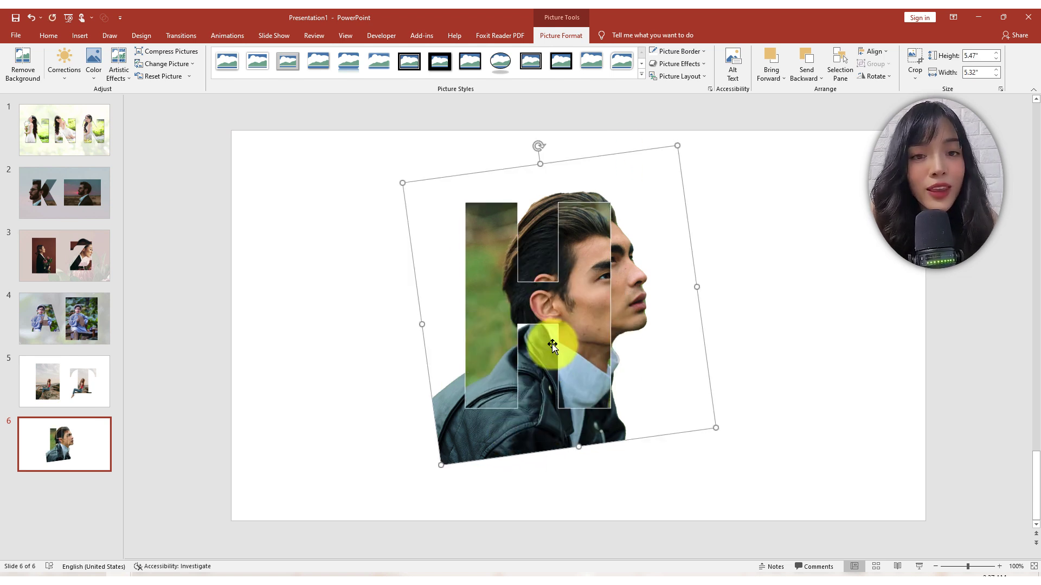
pyautogui.moveTo(637, 310); pyautogui.dragTo(633, 329)
pyautogui.press('Escape')
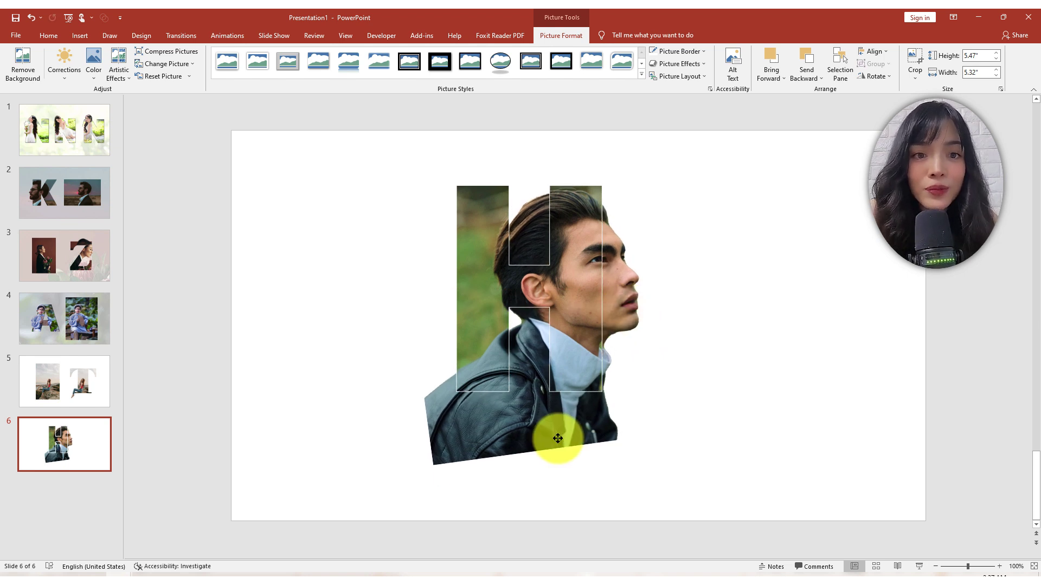
pyautogui.click(642, 212)
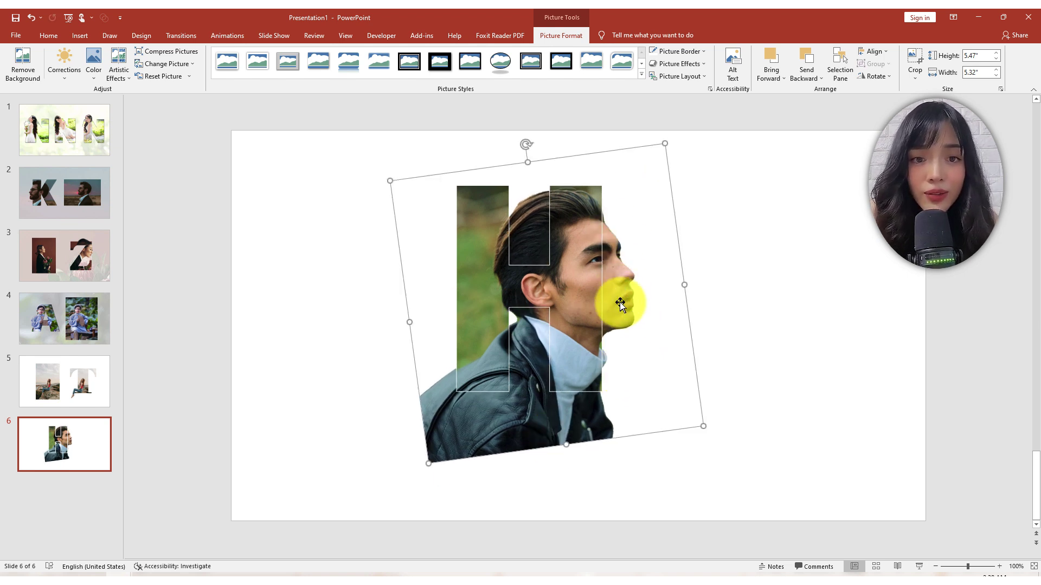
pyautogui.moveTo(614, 297); pyautogui.dragTo(614, 297)
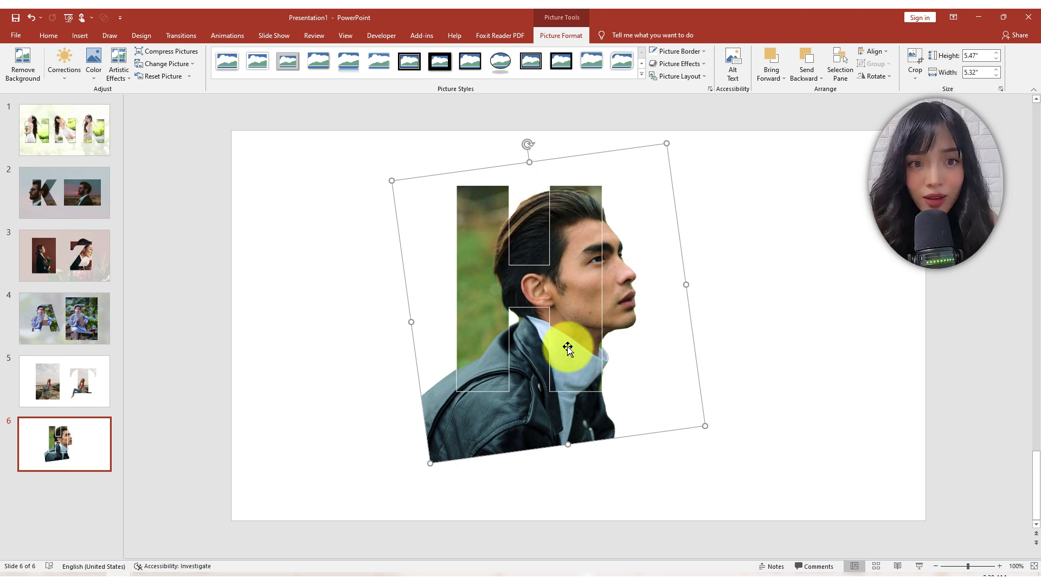
# Step: Crop the left side of the man's cut-out photo inward
pyautogui.rightClick(540, 355)
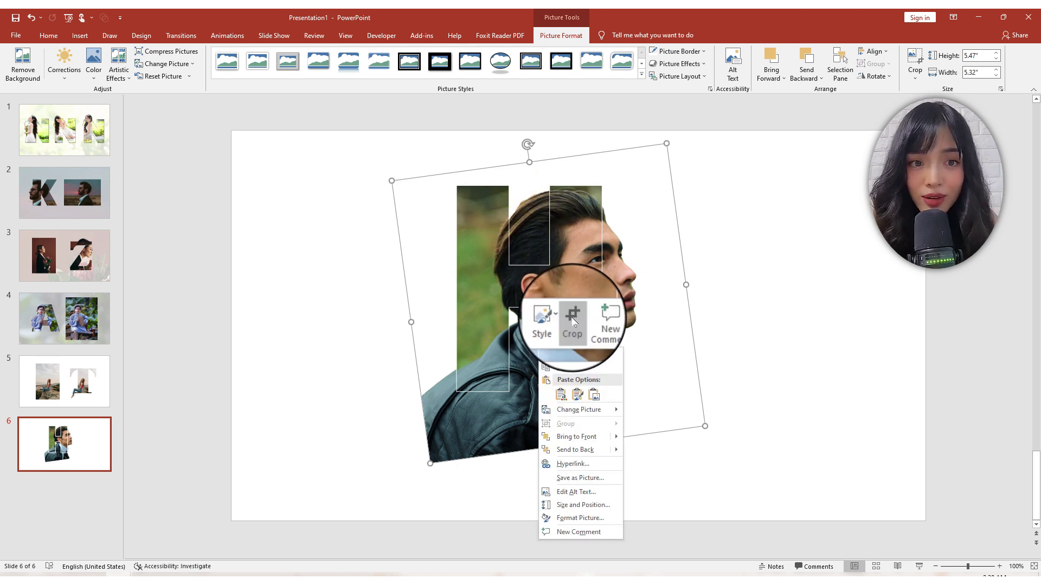
pyautogui.click(574, 320)
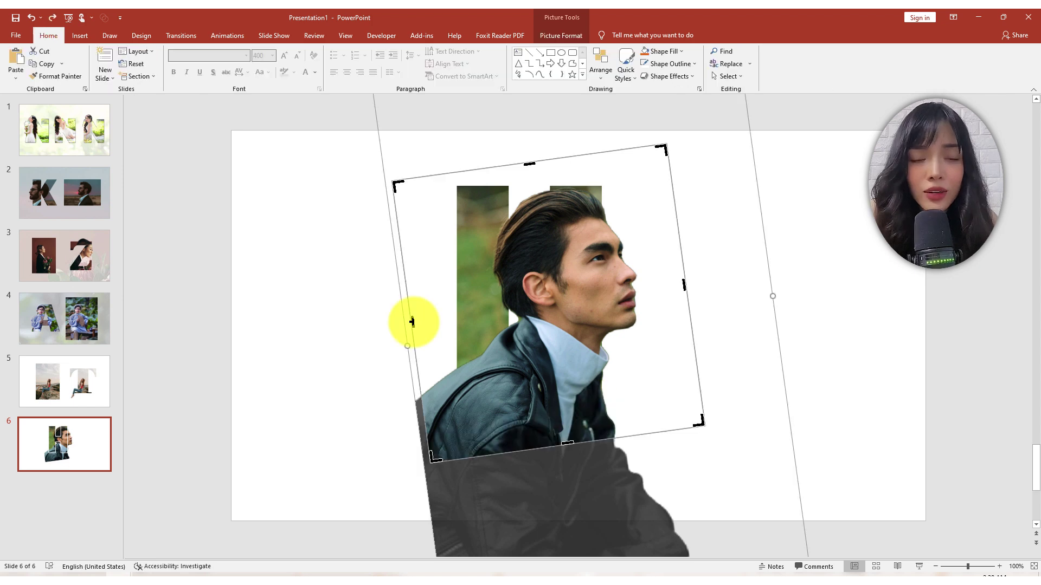
pyautogui.moveTo(409, 319); pyautogui.dragTo(454, 325)
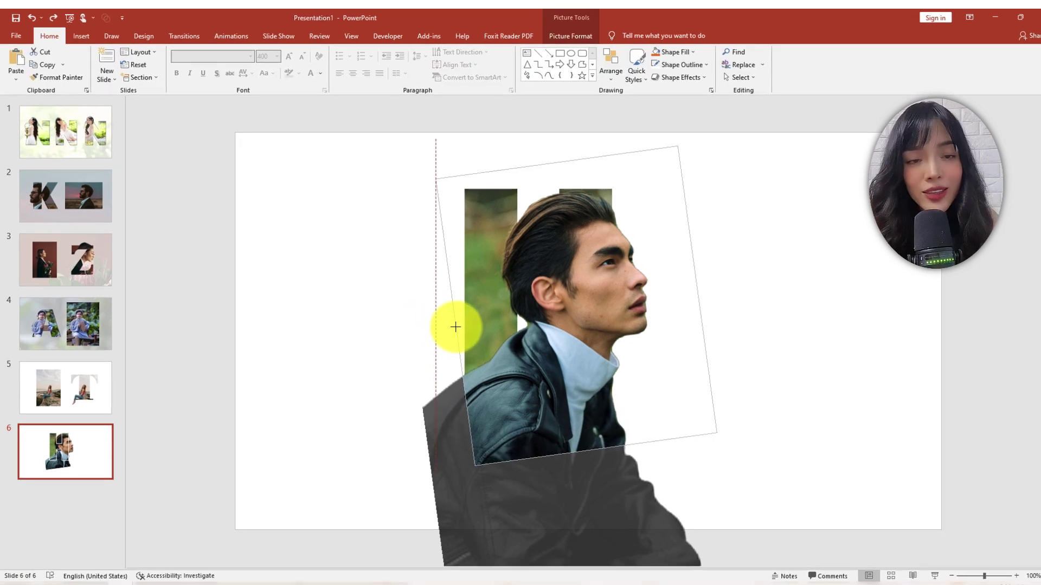
pyautogui.click(79, 35)
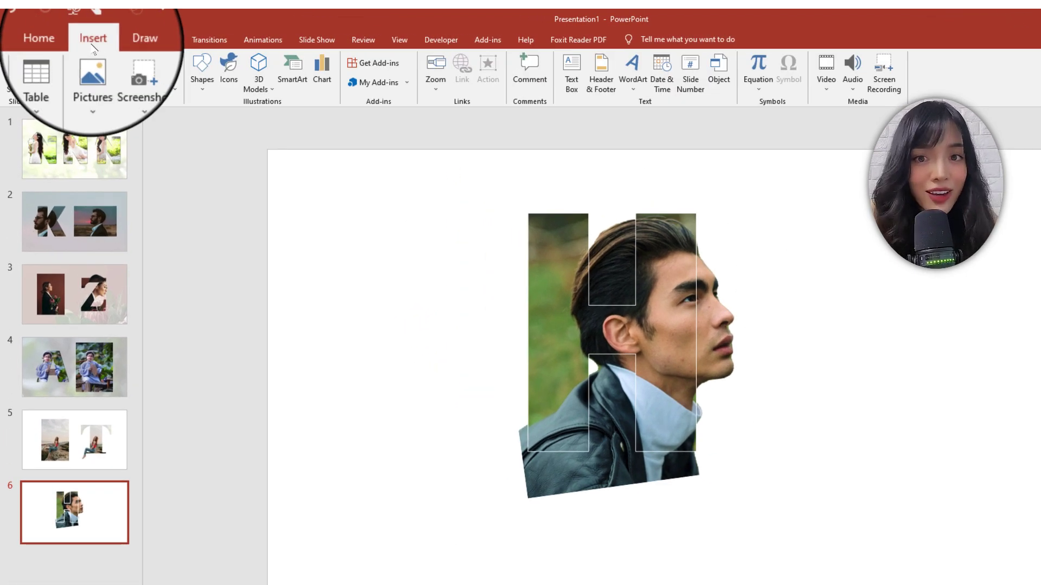
# Step: Draw a Freeform: Scribble blob over the man's hair between the H's upper stems
pyautogui.click(201, 68)
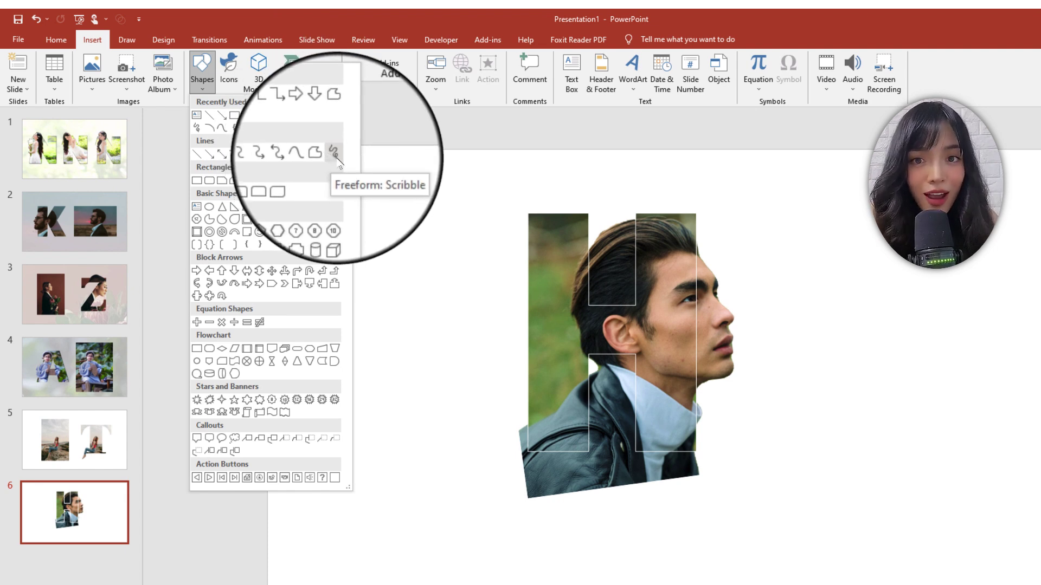
pyautogui.click(334, 154)
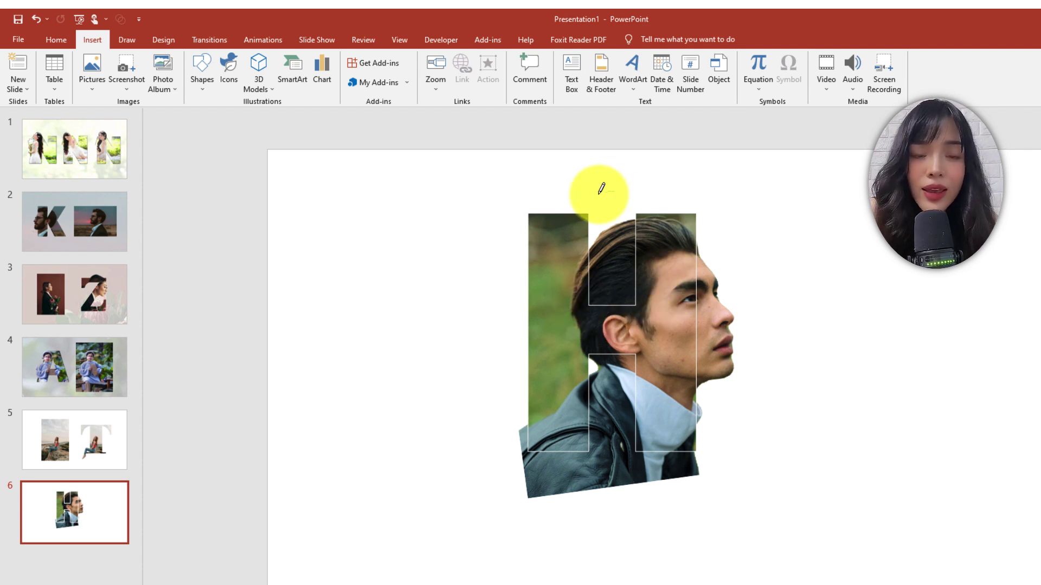
pyautogui.moveTo(614, 190)
pyautogui.mouseDown()
pyautogui.moveTo(588, 195)
pyautogui.moveTo(564, 242)
pyautogui.moveTo(558, 291)
pyautogui.moveTo(564, 318)
pyautogui.moveTo(597, 332)
pyautogui.moveTo(648, 325)
pyautogui.moveTo(668, 299)
pyautogui.moveTo(655, 217)
pyautogui.moveTo(612, 182)
pyautogui.mouseUp()
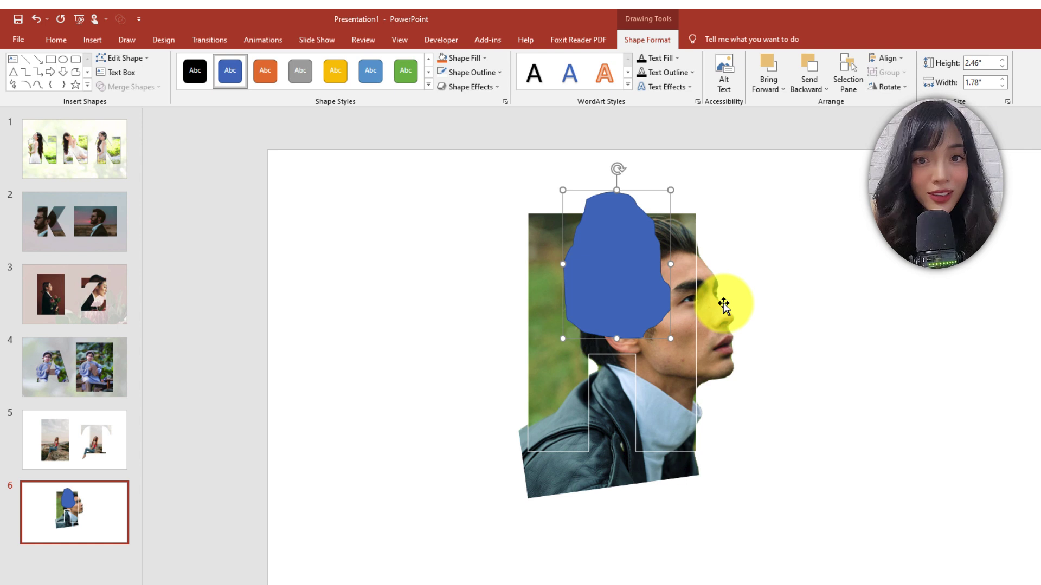
pyautogui.click(726, 346)
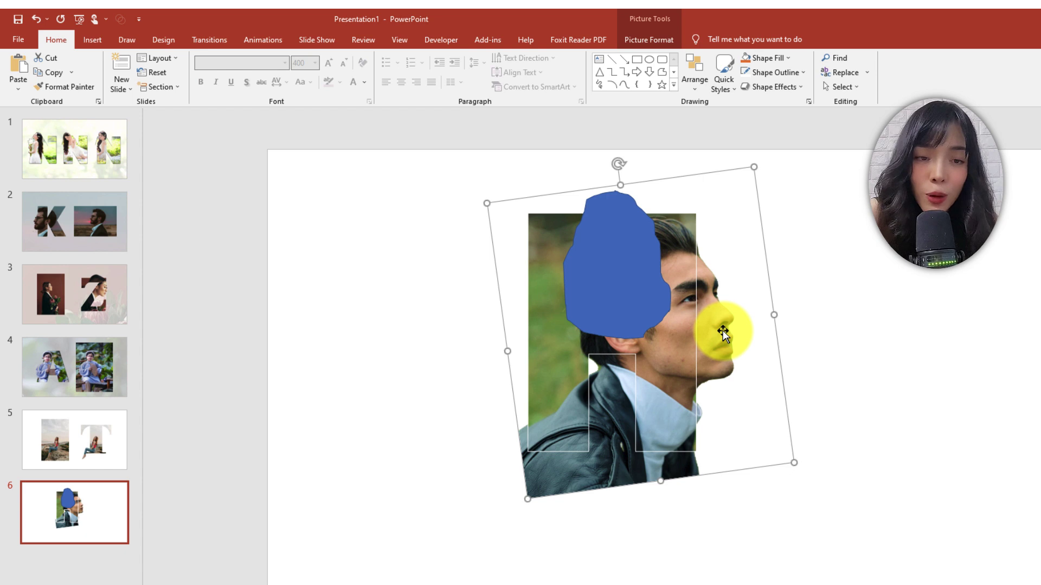
# Step: Subtract the blue blob from the man's photo to remove his hair in the H's gaps
pyautogui.keyDown('shift'); pyautogui.click(623, 276); pyautogui.keyUp('shift')
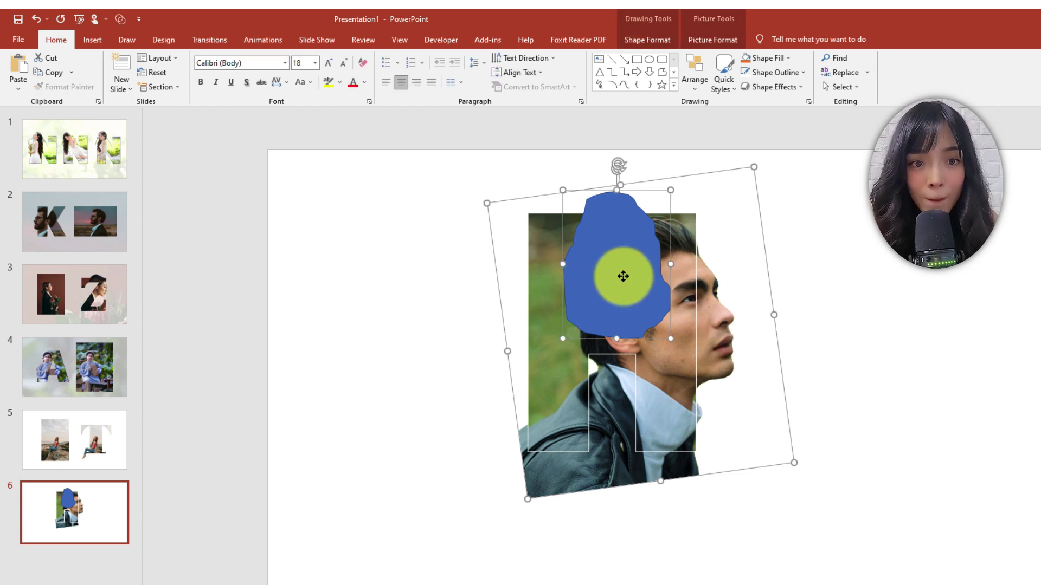
pyautogui.click(646, 39)
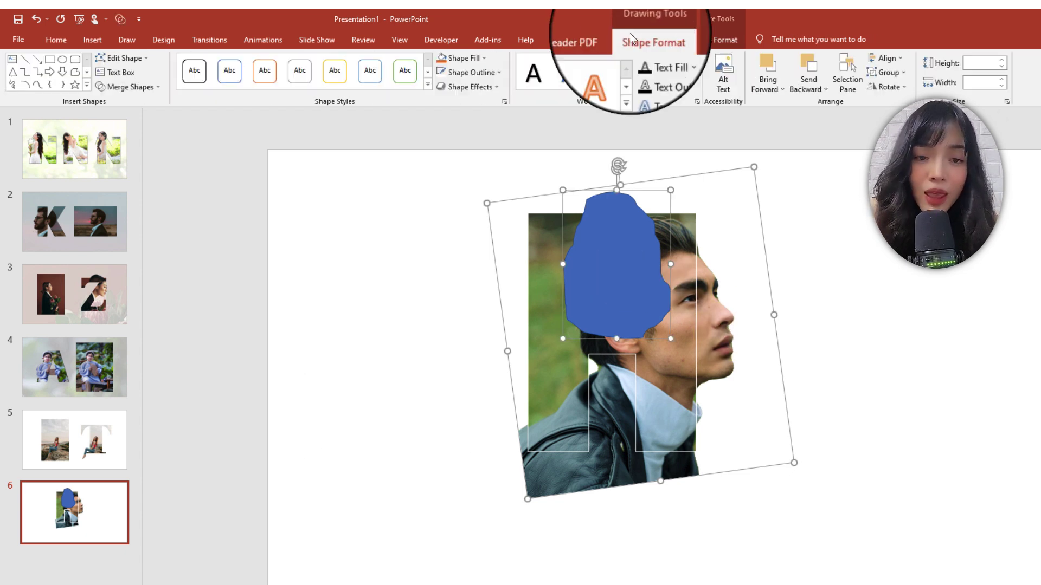
pyautogui.click(130, 86)
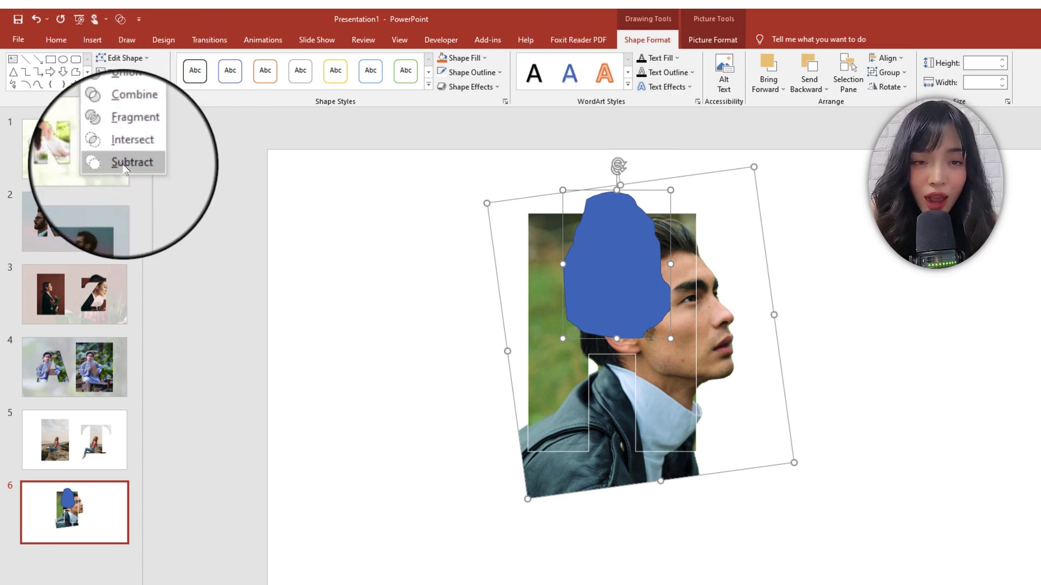
pyautogui.click(125, 164)
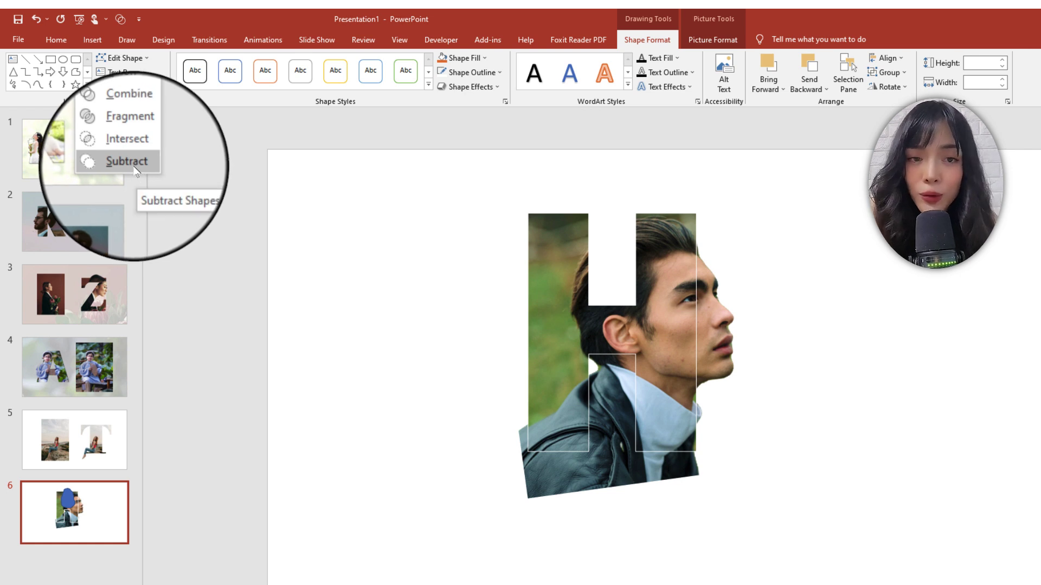
# Step: Scribble around the jacket below the H and subtract it from the photo
pyautogui.click(604, 274)
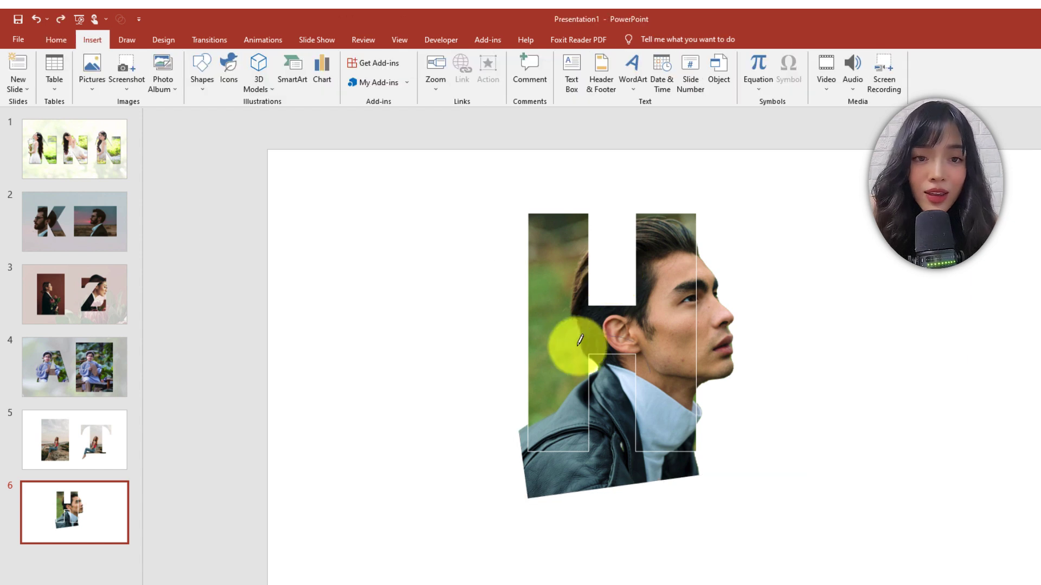
pyautogui.moveTo(577, 348)
pyautogui.mouseDown()
pyautogui.moveTo(499, 448)
pyautogui.moveTo(704, 499)
pyautogui.moveTo(699, 433)
pyautogui.moveTo(645, 382)
pyautogui.moveTo(652, 367)
pyautogui.mouseUp()
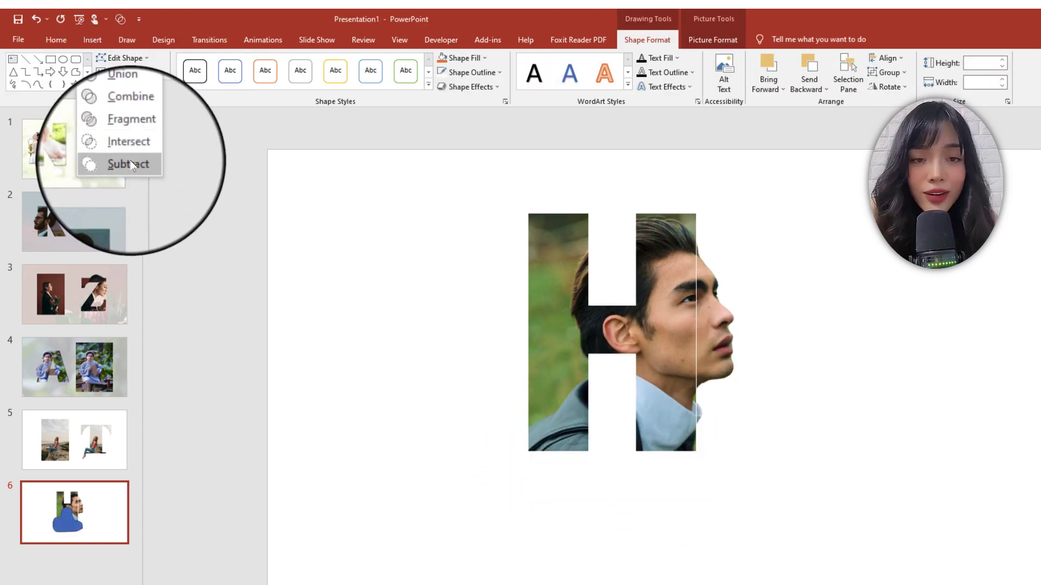
pyautogui.click(122, 157)
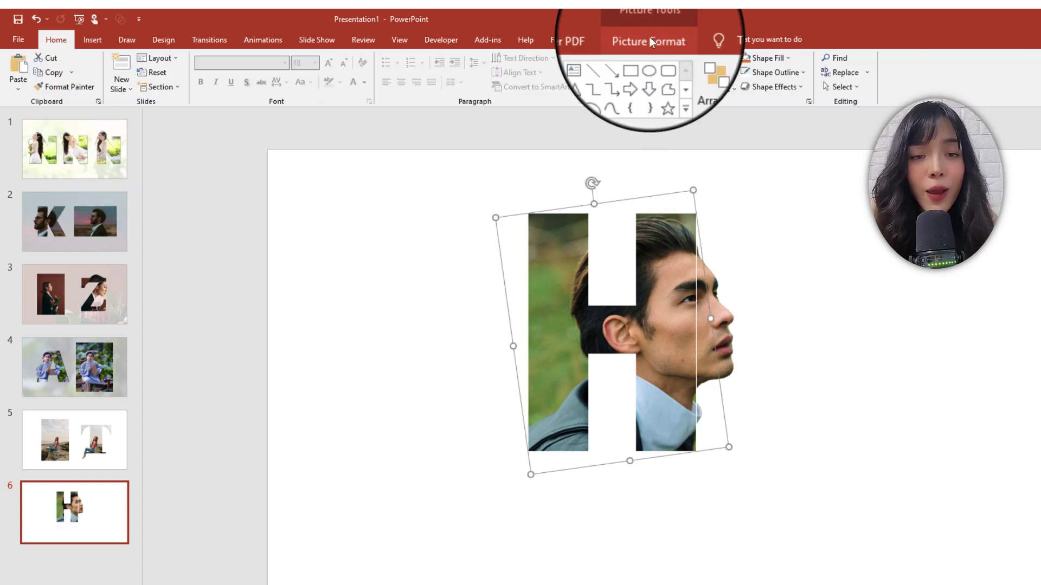
# Step: Remove the outline from the H portrait picture
pyautogui.click(649, 38)
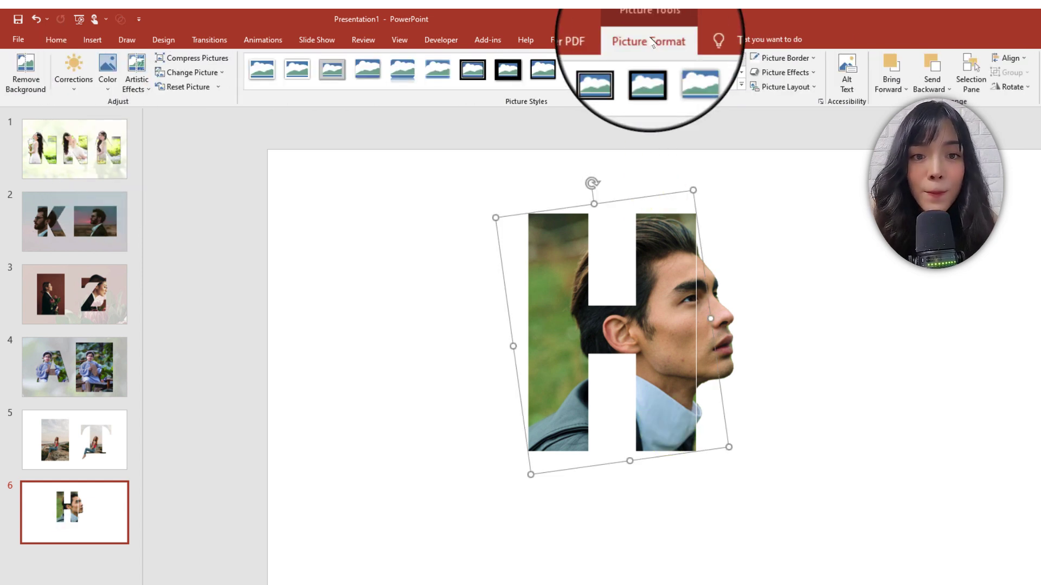
pyautogui.click(785, 58)
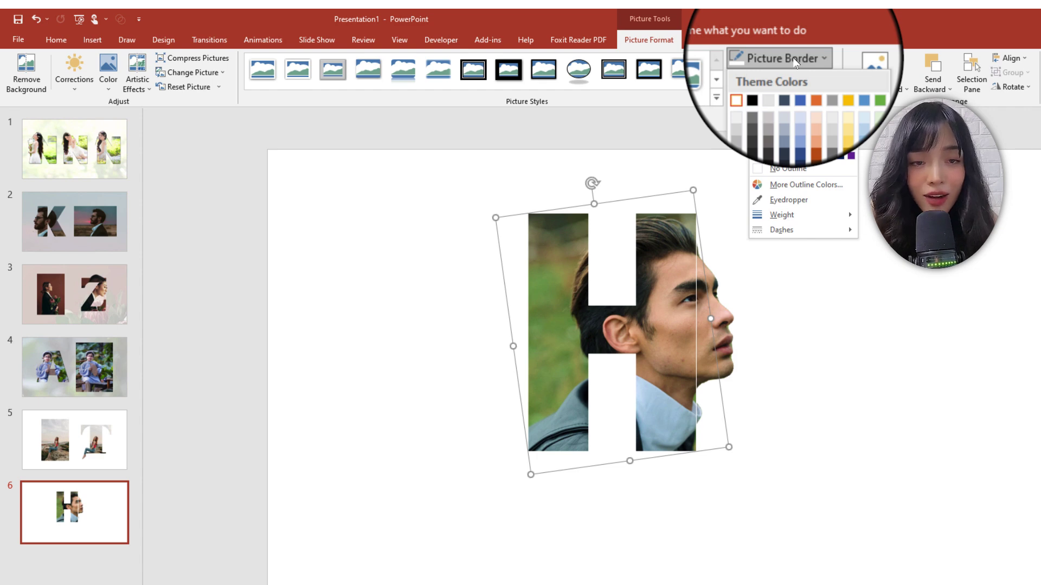
pyautogui.click(779, 169)
pyautogui.click(779, 169)
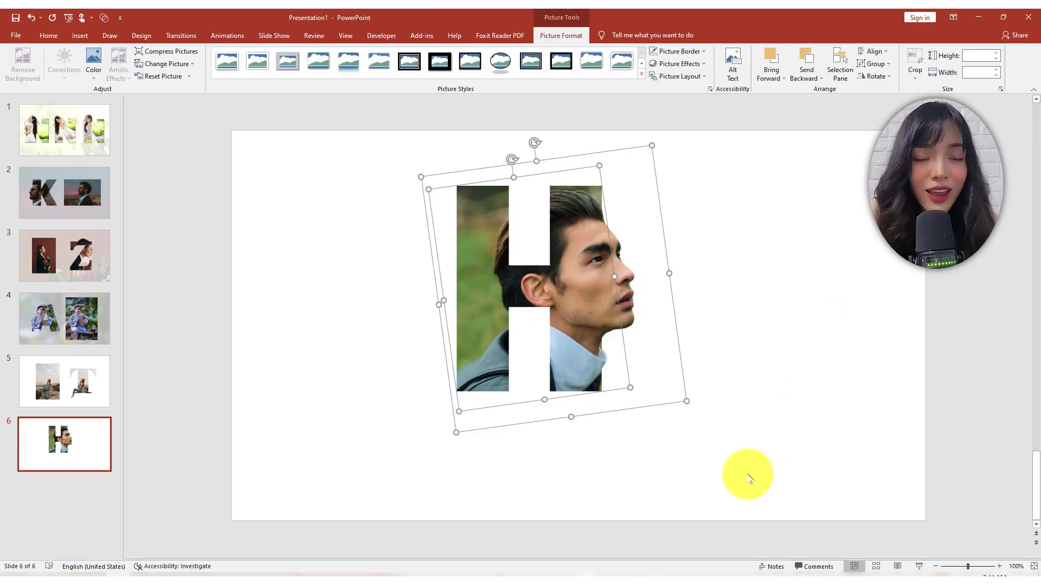
# Step: Move the H portrait slightly lower and give it a shadow effect
pyautogui.moveTo(587, 327); pyautogui.dragTo(481, 353)
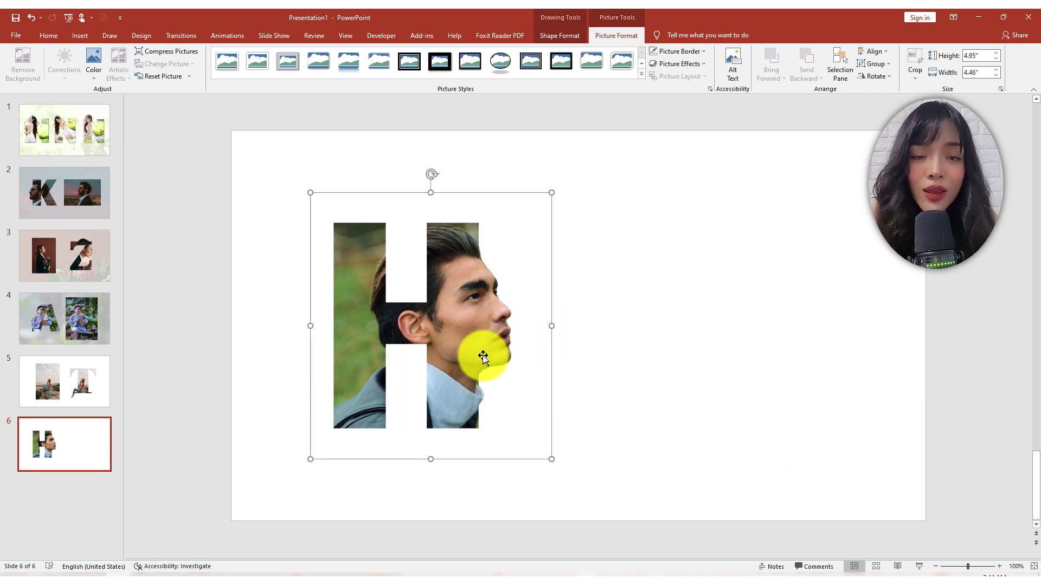
pyautogui.click(680, 63)
pyautogui.moveTo(672, 105)
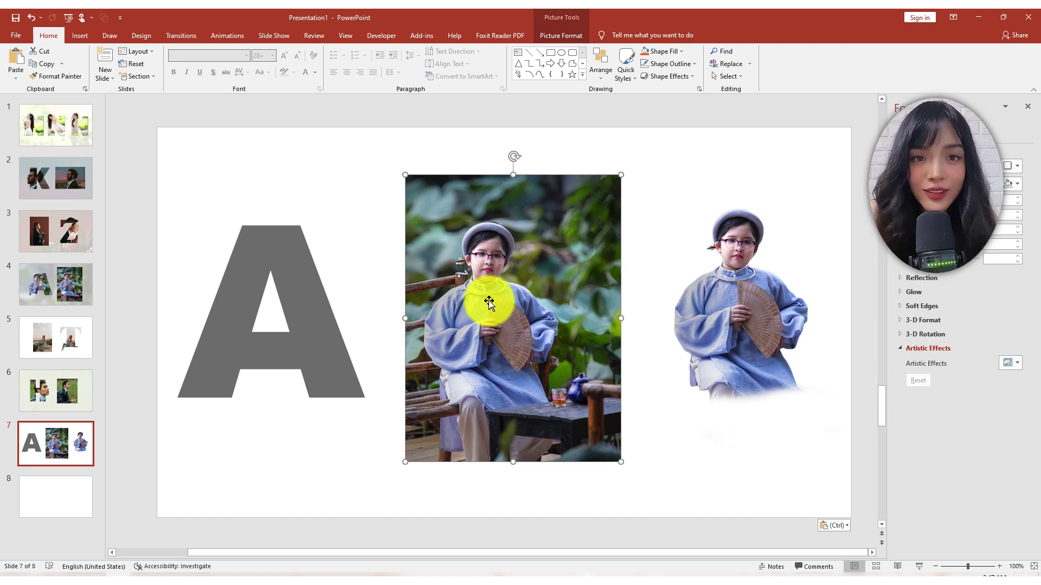
# Step: Drag the girl's photo over the grey A and intersect the two to clip the photo into an A
pyautogui.click(309, 372)
pyautogui.click(712, 308)
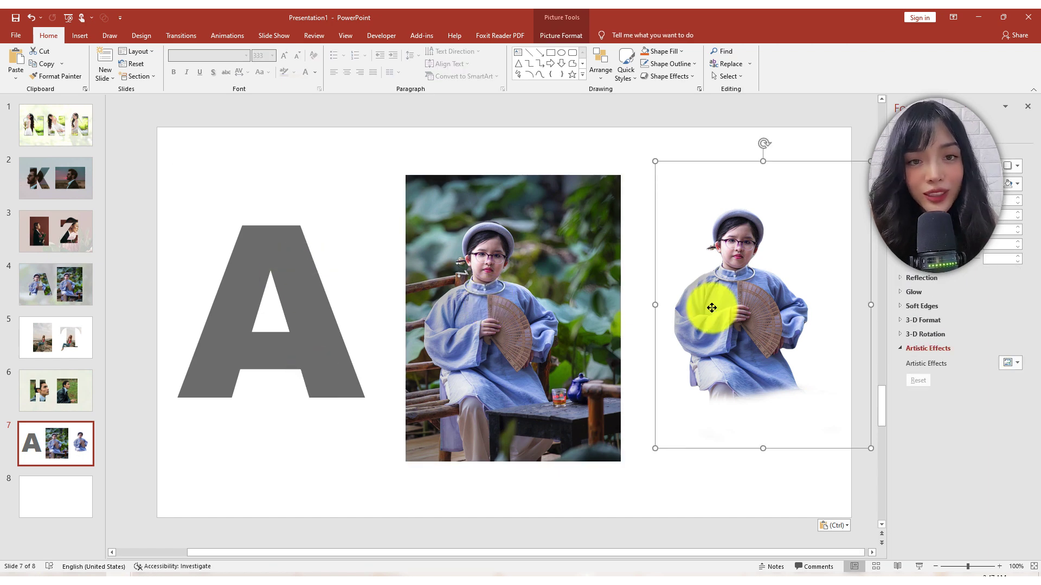
pyautogui.moveTo(304, 379); pyautogui.dragTo(353, 380)
pyautogui.moveTo(595, 441); pyautogui.dragTo(409, 442)
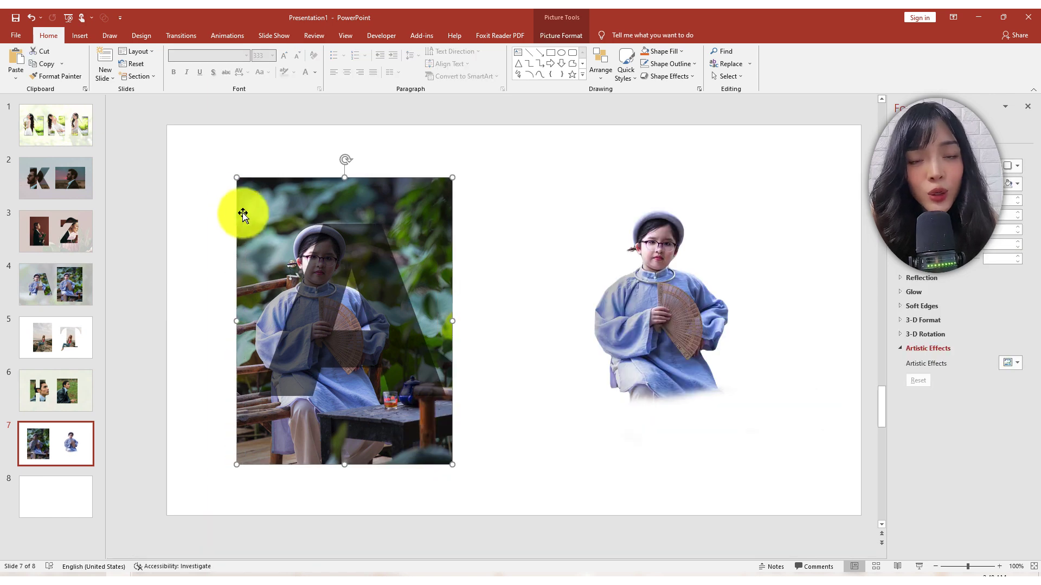
pyautogui.keyDown('shift'); pyautogui.click(326, 303); pyautogui.keyUp('shift')
pyautogui.click(559, 36)
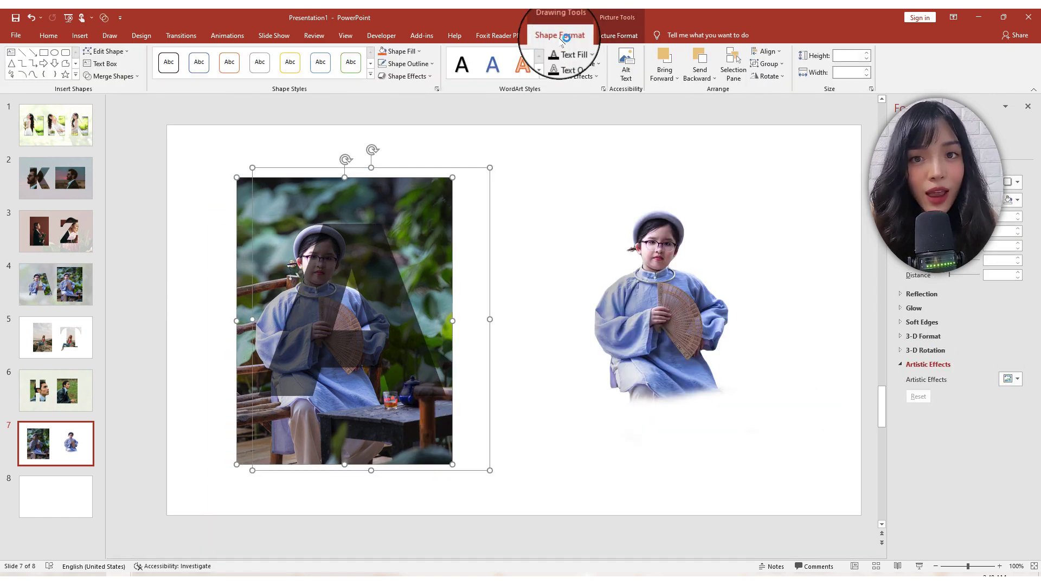
pyautogui.click(112, 79)
pyautogui.click(108, 130)
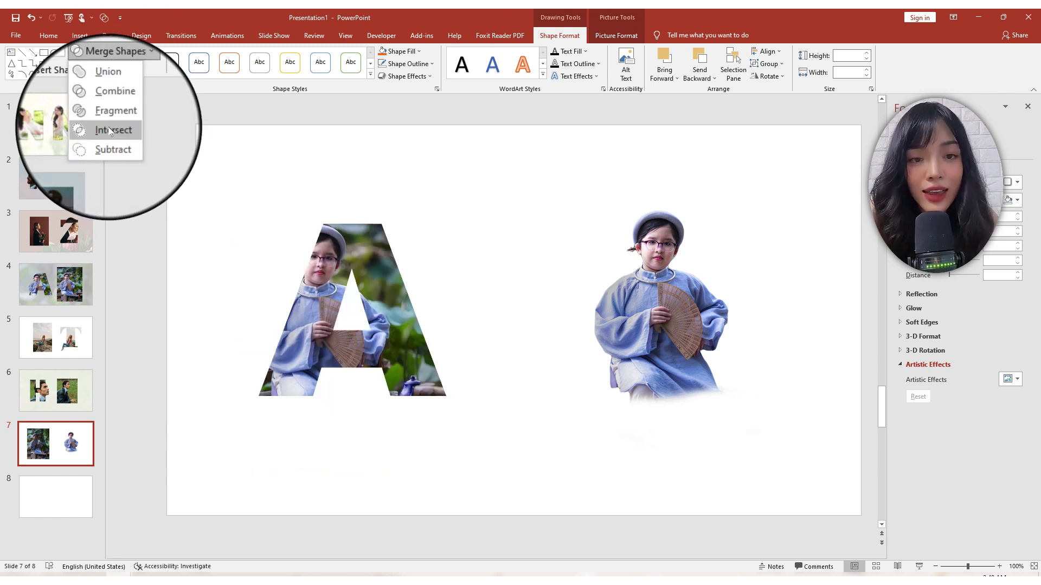
pyautogui.click(109, 130)
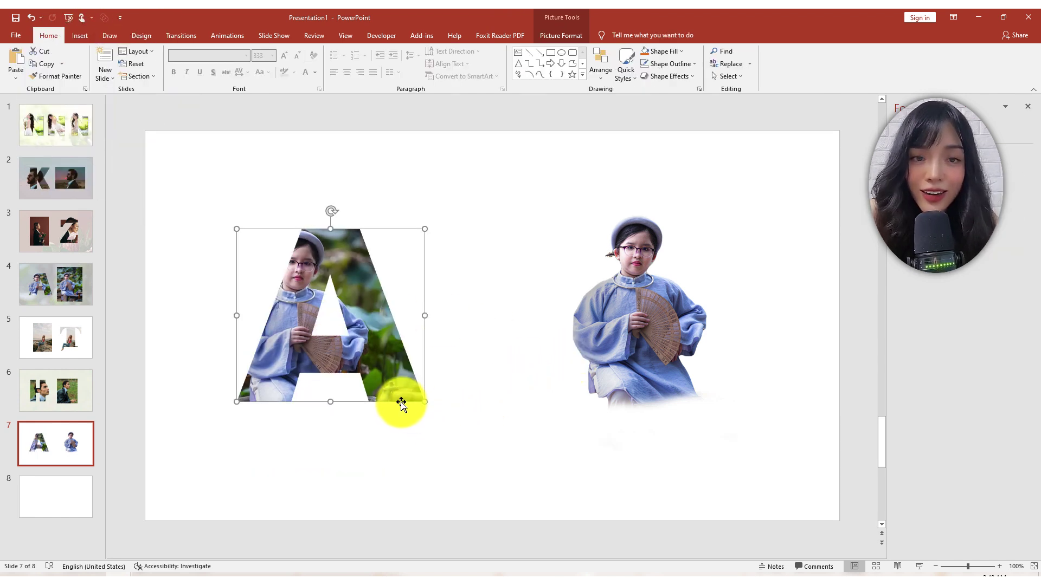
# Step: Move the photo A to the right and give it a white outline
pyautogui.moveTo(400, 404); pyautogui.dragTo(468, 406)
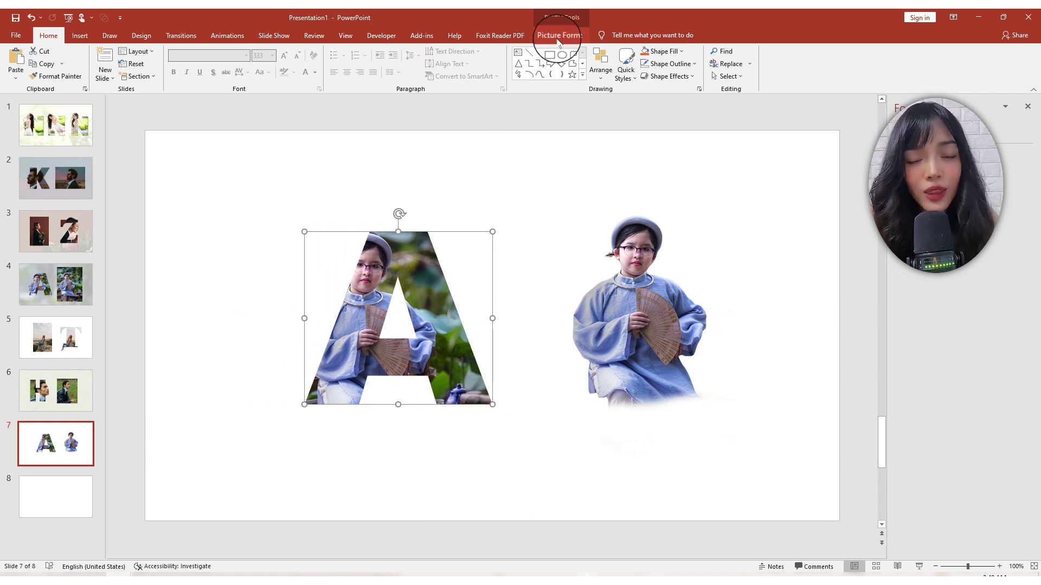
pyautogui.click(561, 35)
pyautogui.click(677, 51)
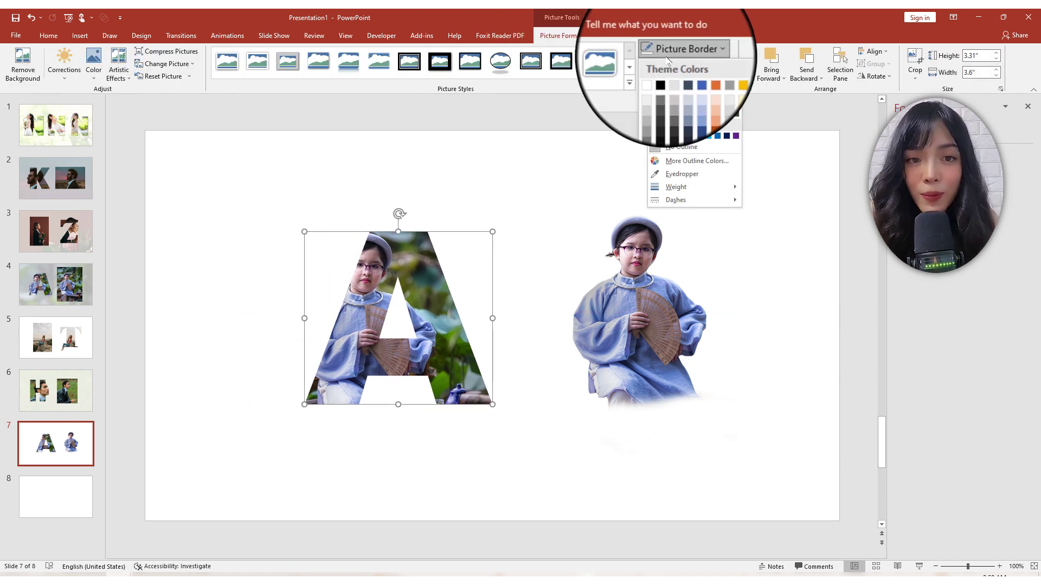
pyautogui.click(653, 76)
# Step: Place the girl's cut-out over the photo A, send it to back, and align it with her image
pyautogui.moveTo(658, 302); pyautogui.dragTo(558, 326)
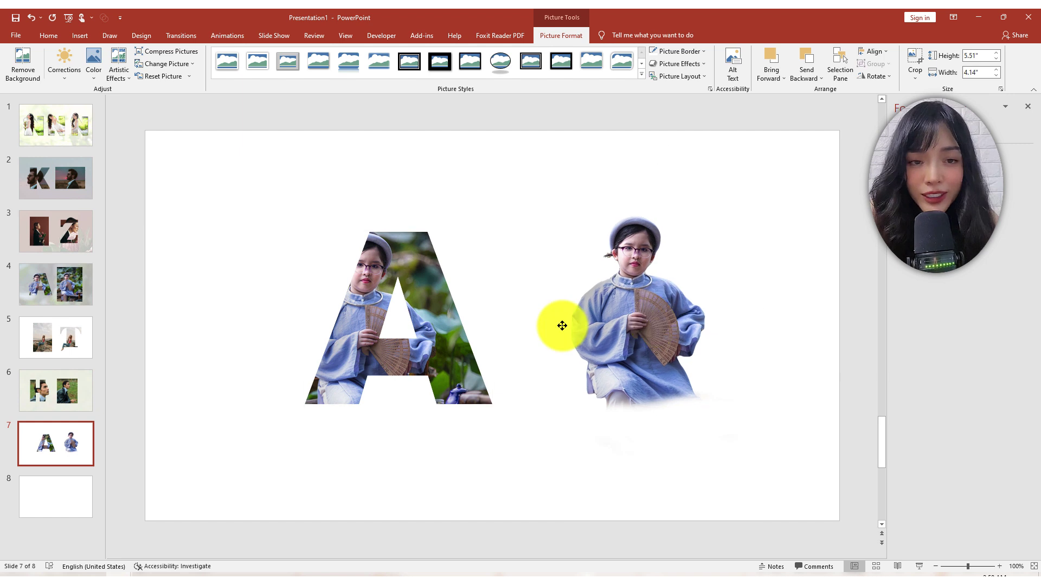
pyautogui.click(391, 349)
pyautogui.moveTo(634, 343); pyautogui.dragTo(395, 367)
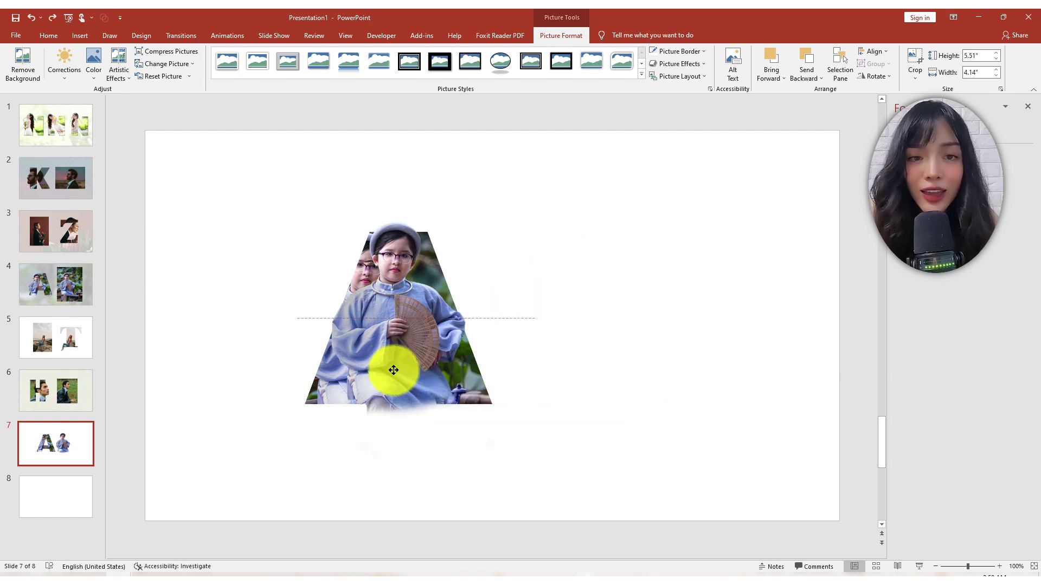
pyautogui.rightClick(402, 352)
pyautogui.click(403, 351)
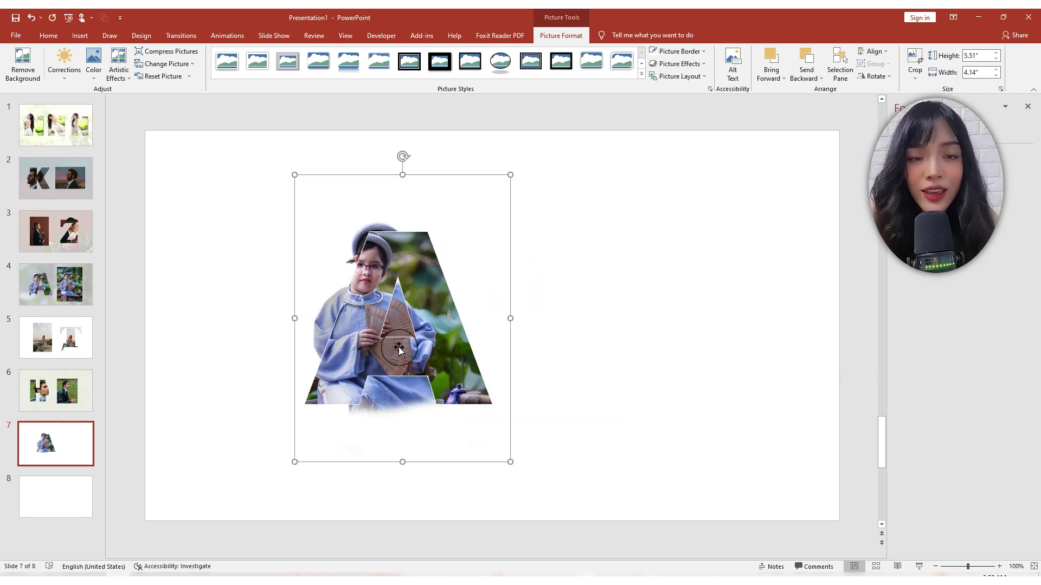
pyautogui.moveTo(325, 312); pyautogui.dragTo(302, 324)
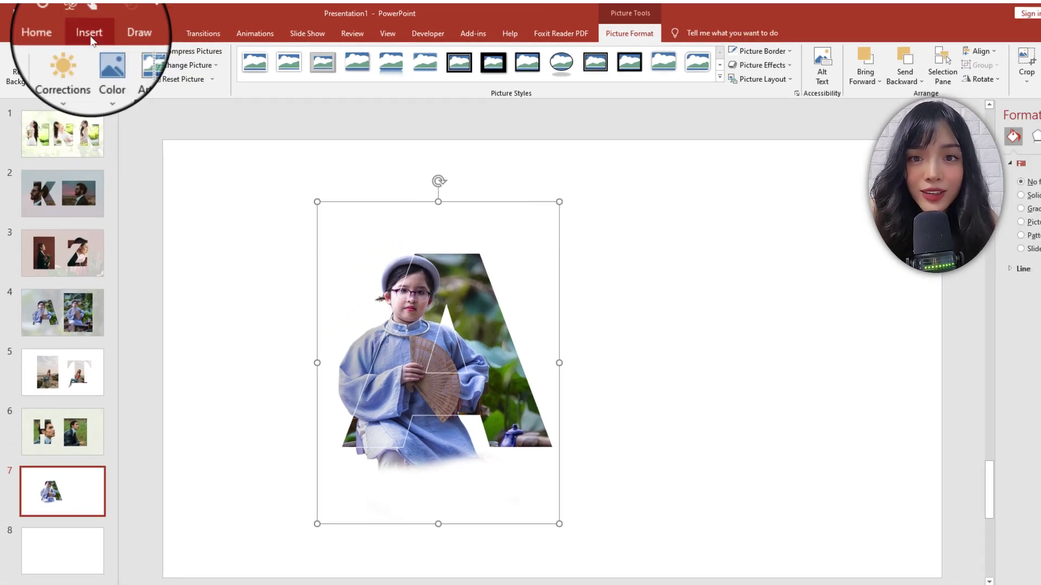
pyautogui.click(80, 36)
pyautogui.click(209, 64)
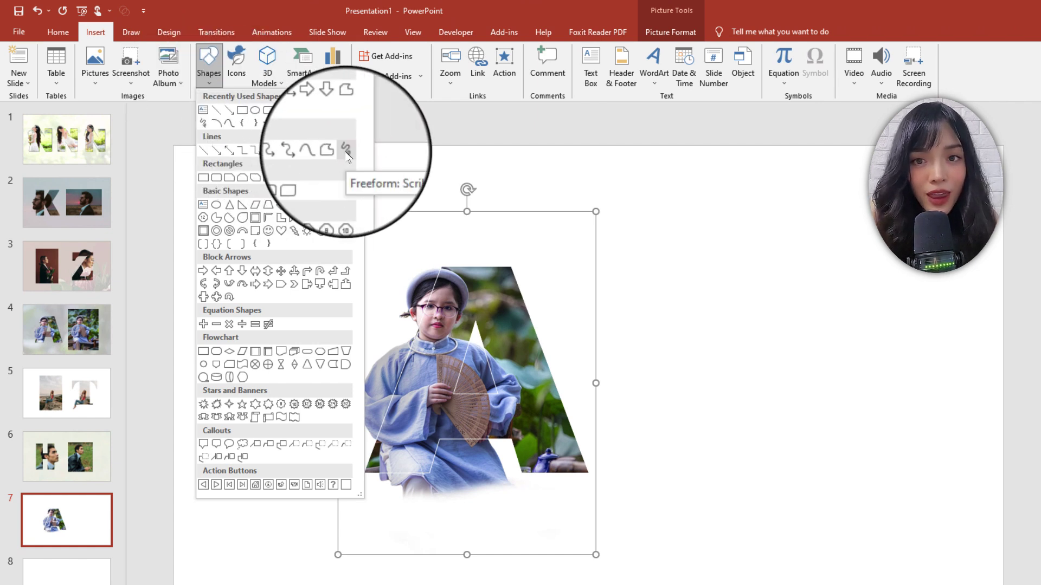
# Step: Scribble over the A's inner triangle and select it together with the girl's cut-out
pyautogui.click(346, 151)
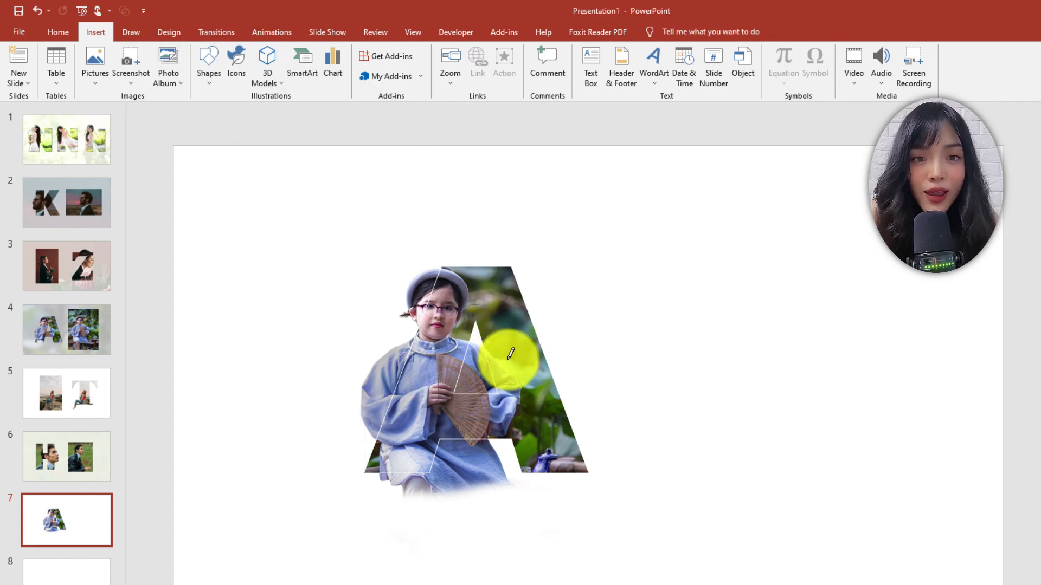
pyautogui.moveTo(511, 353); pyautogui.dragTo(510, 355)
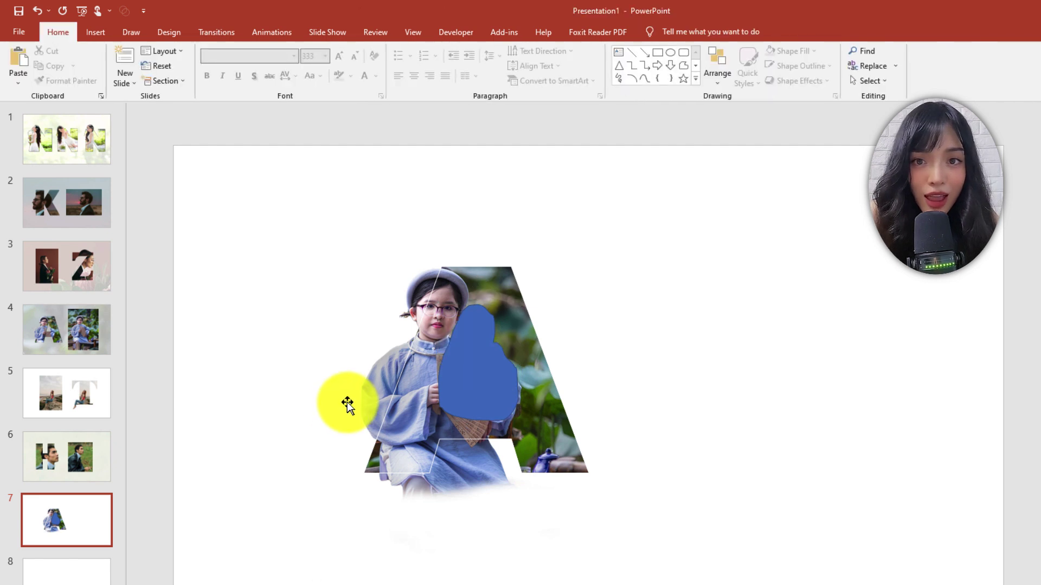
pyautogui.click(374, 384)
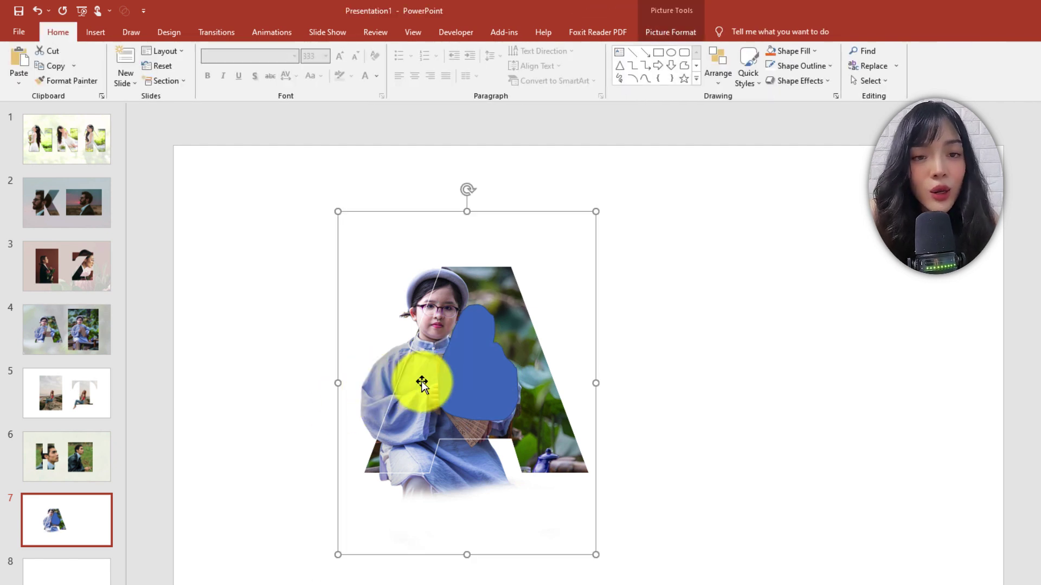
pyautogui.keyDown('shift'); pyautogui.click(491, 386); pyautogui.keyUp('shift')
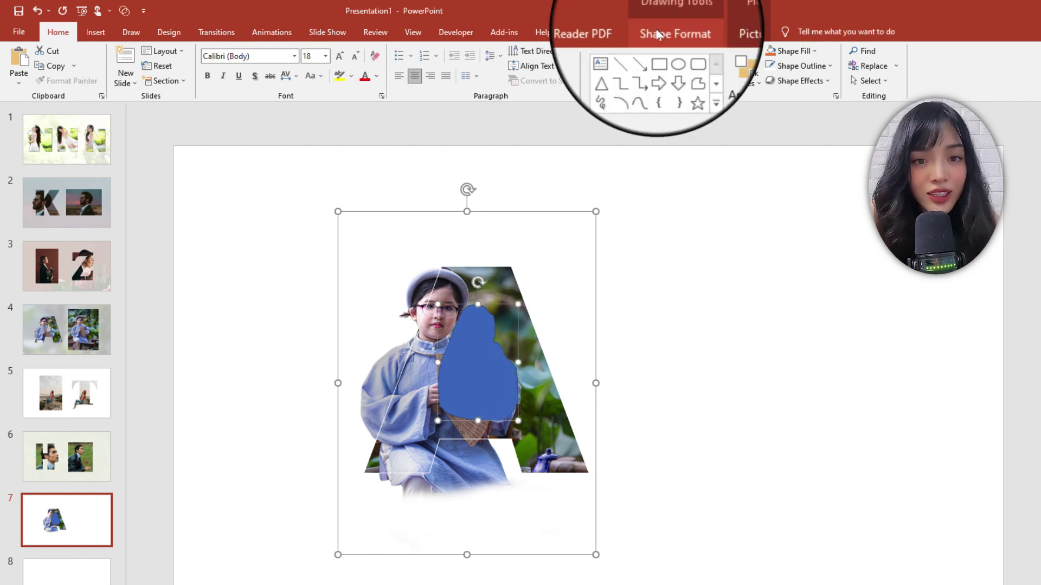
pyautogui.click(665, 33)
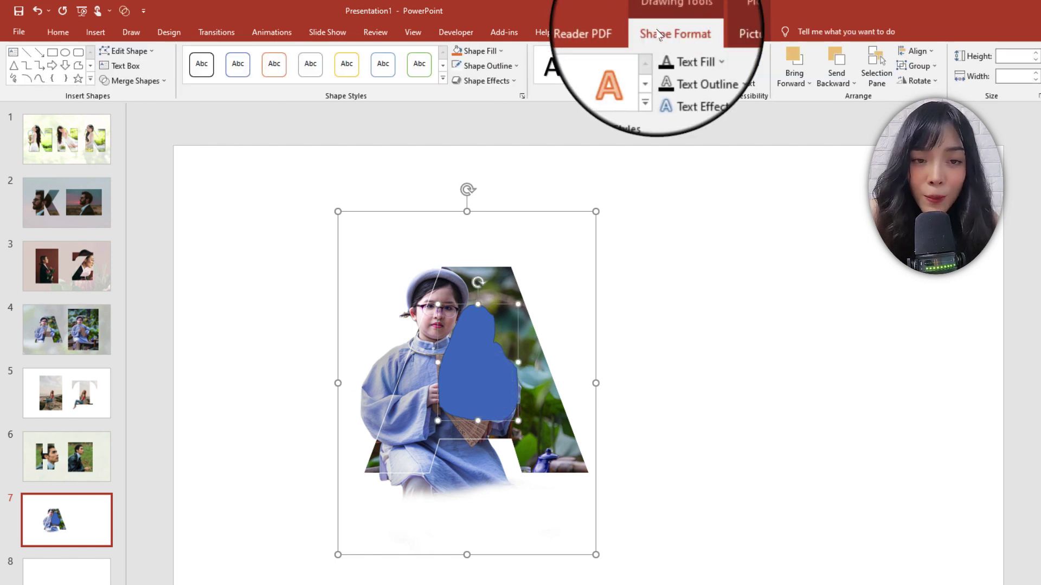
pyautogui.click(133, 81)
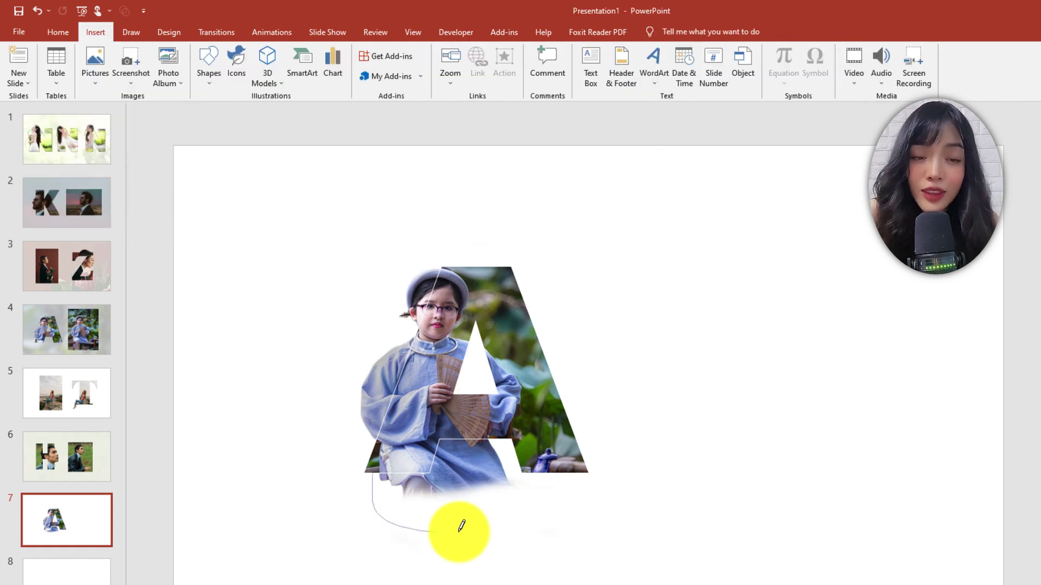
# Step: Scribble over the cut-out's bottom edge and subtract the scribbled areas from the cut-out
pyautogui.moveTo(463, 525)
pyautogui.mouseDown()
pyautogui.moveTo(530, 504)
pyautogui.moveTo(543, 452)
pyautogui.mouseUp()
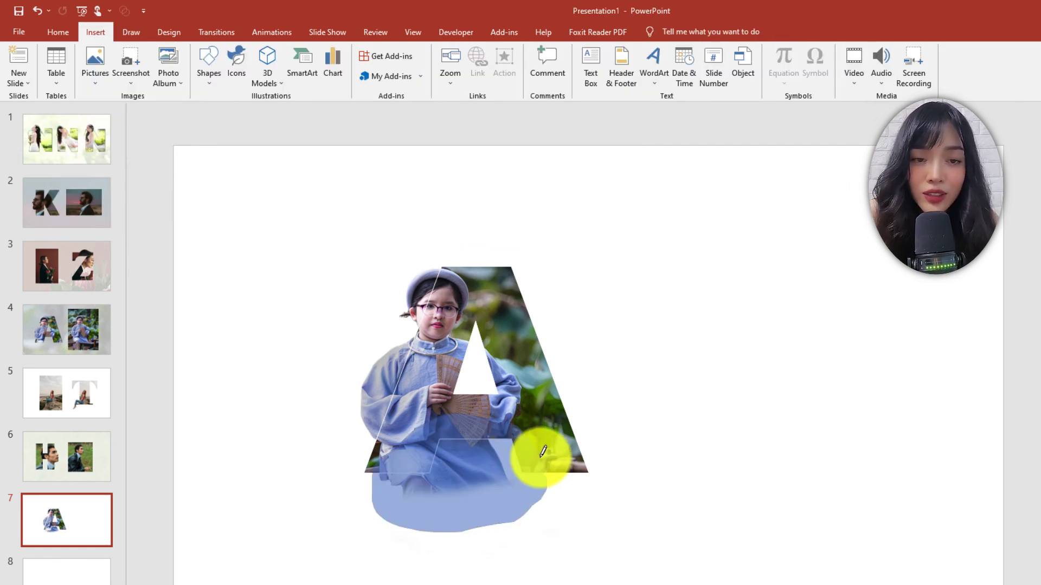
pyautogui.keyDown('shift'); pyautogui.click(512, 279); pyautogui.keyUp('shift')
pyautogui.click(131, 81)
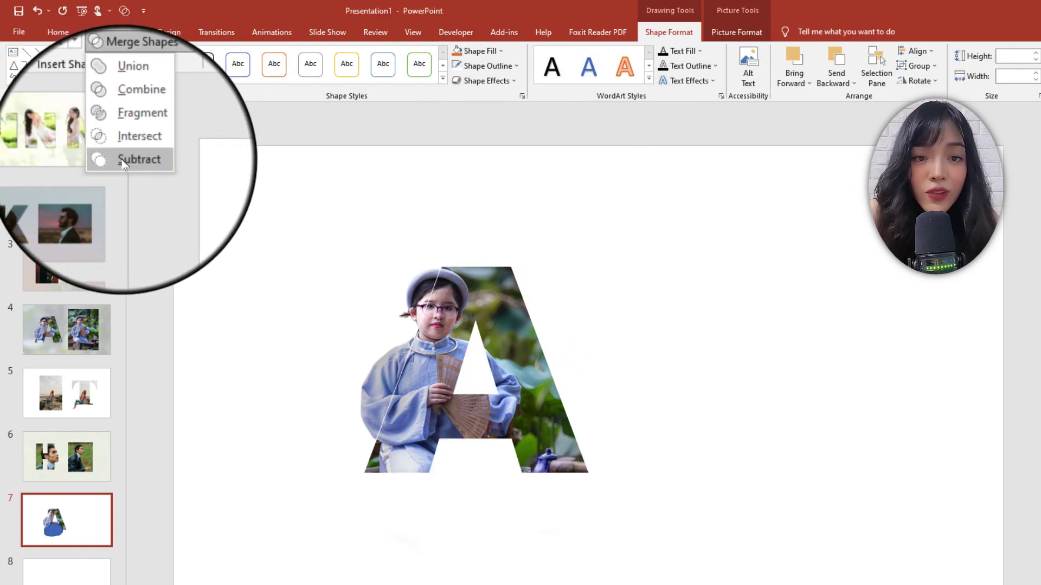
pyautogui.click(124, 163)
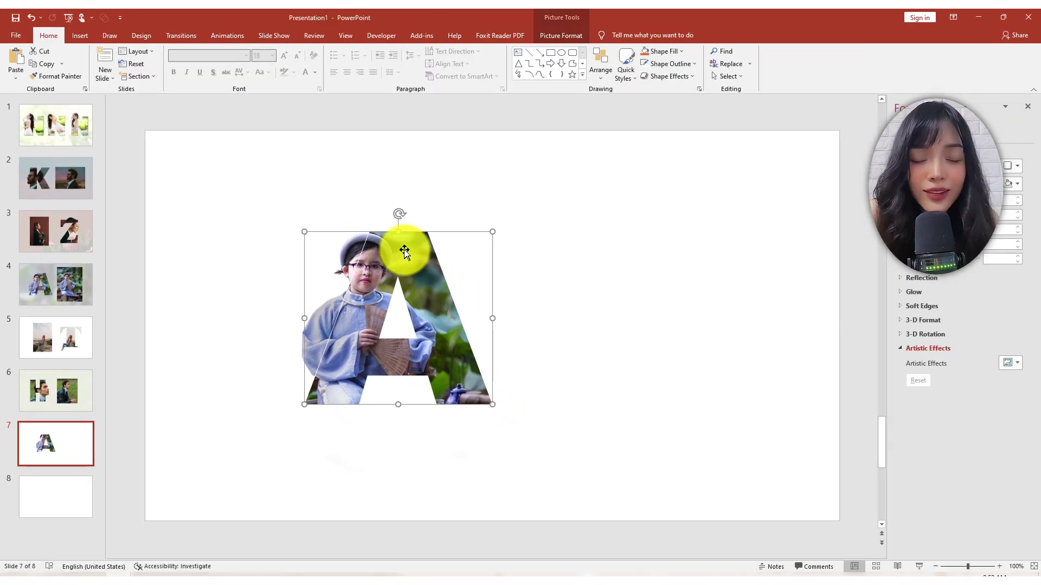
# Step: Remove the picture outline and group the photo A with the girl's cut-out
pyautogui.click(561, 35)
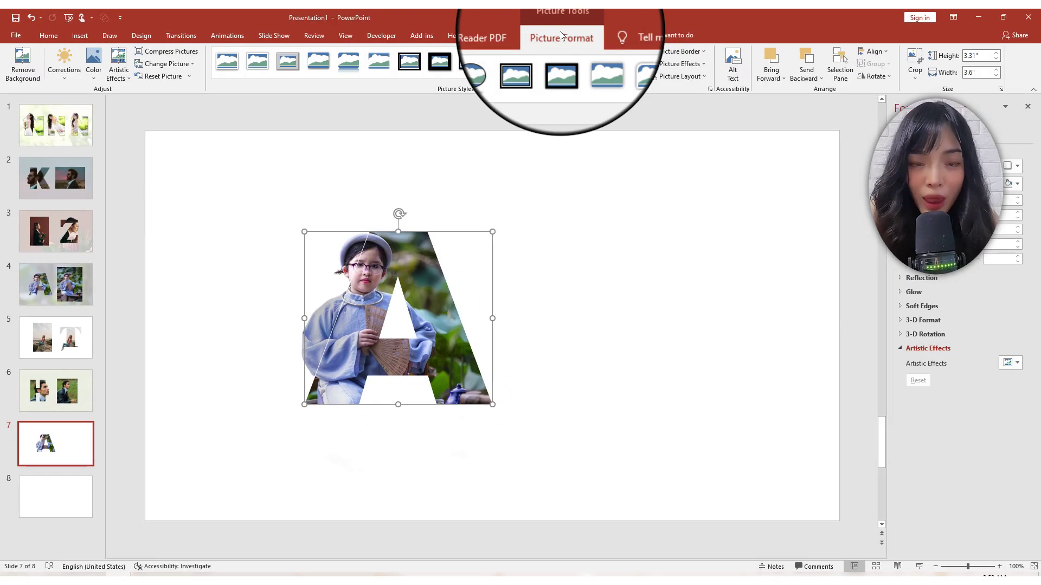
pyautogui.click(664, 50)
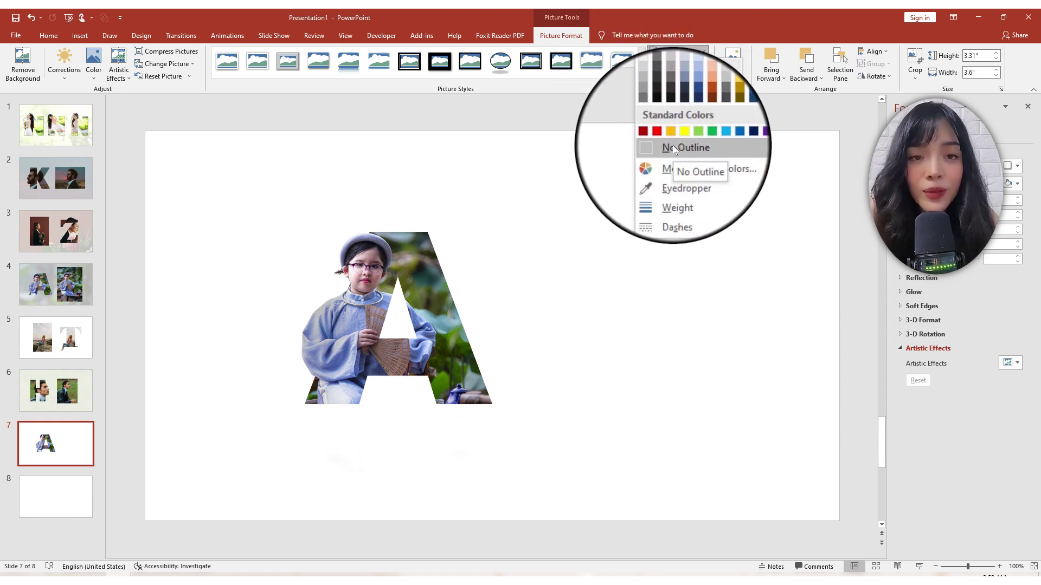
pyautogui.click(674, 150)
pyautogui.moveTo(189, 120); pyautogui.dragTo(574, 481)
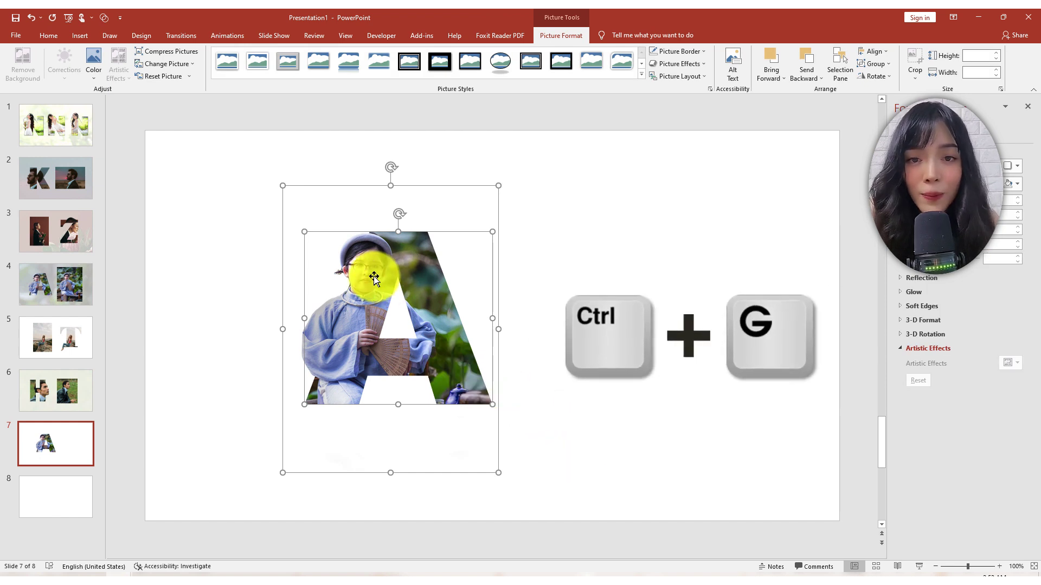
pyautogui.hotkey('ctrl', 'g')
# Step: Apply a perspective shadow to the grouped A portrait, then return to slide 4
pyautogui.click(679, 63)
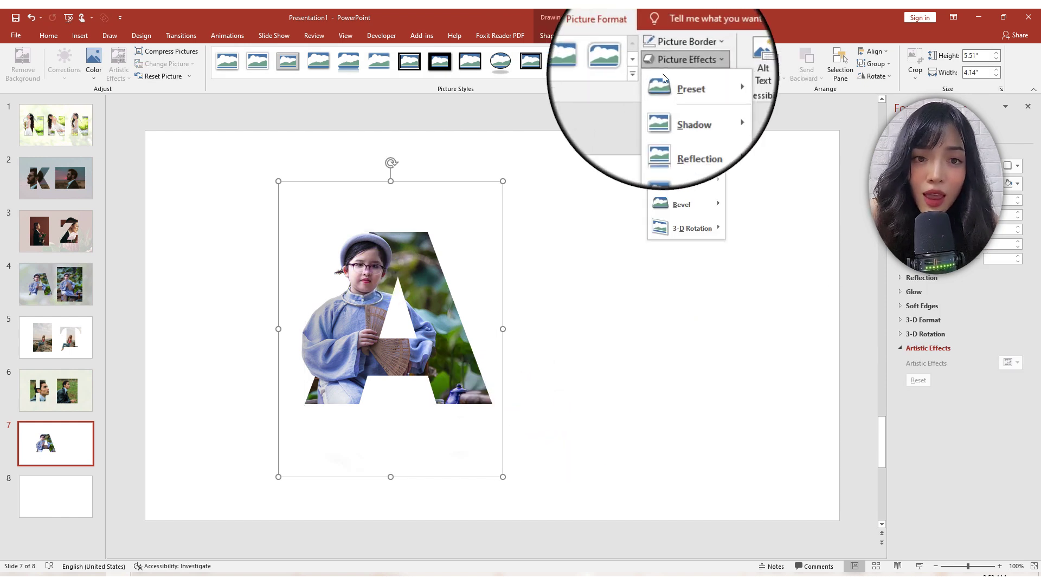
pyautogui.moveTo(678, 109)
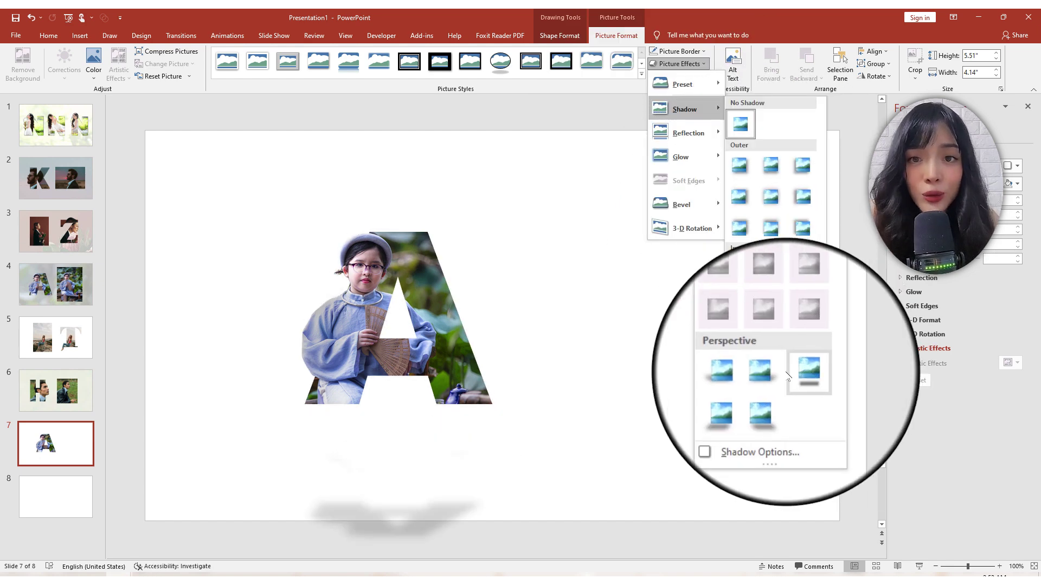
pyautogui.click(788, 376)
pyautogui.click(60, 290)
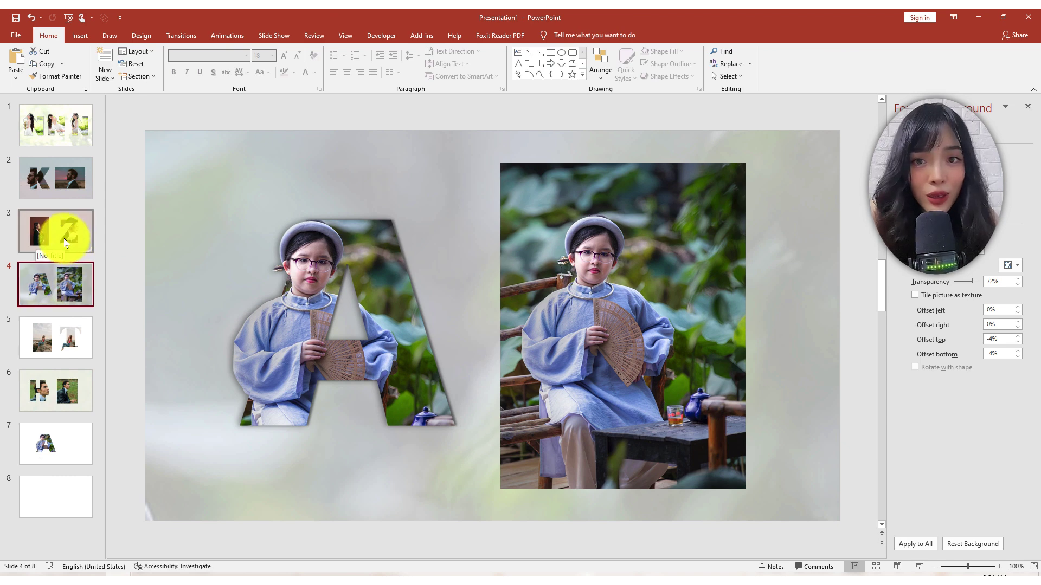
# Step: Review the finished slides 5, 6 and 3 in turn
pyautogui.click(60, 335)
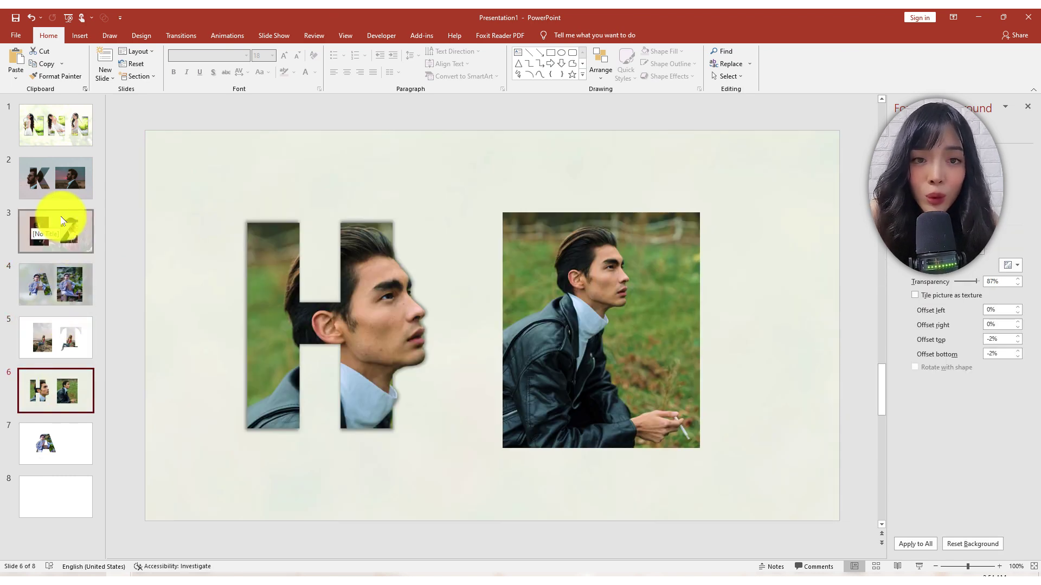
pyautogui.click(59, 222)
pyautogui.click(61, 178)
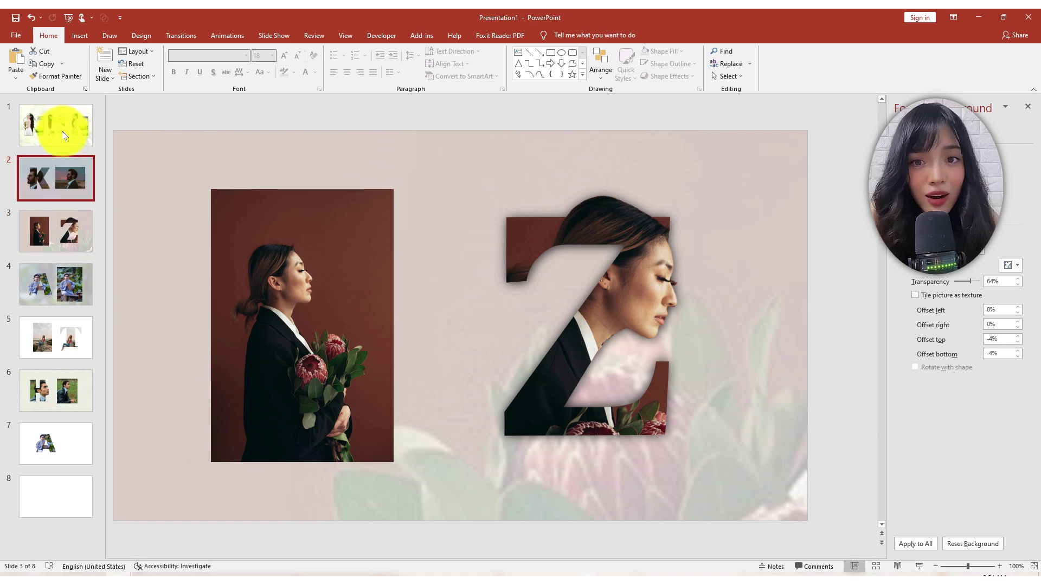